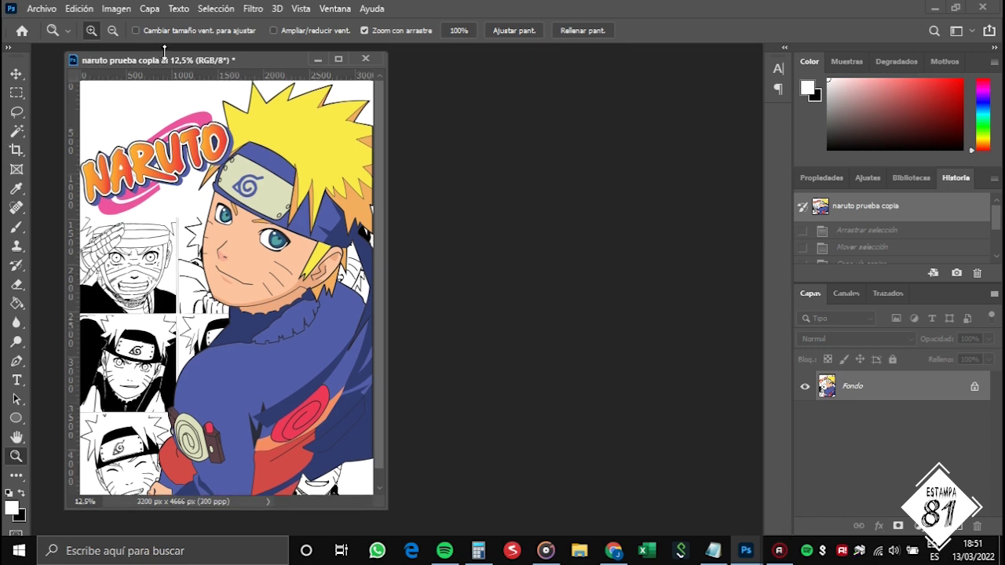
# Check the dimensions and resolution of the Naruto artwork in the image size settings and leave them without applying changes
pyautogui.moveTo(165, 60); pyautogui.dragTo(154, 60)
pyautogui.click(114, 10)
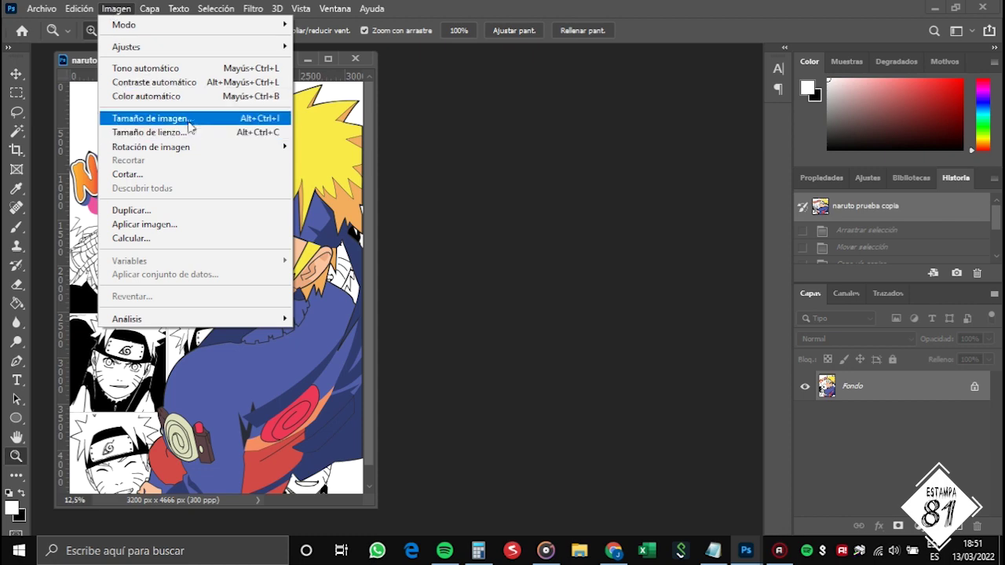
pyautogui.click(216, 120)
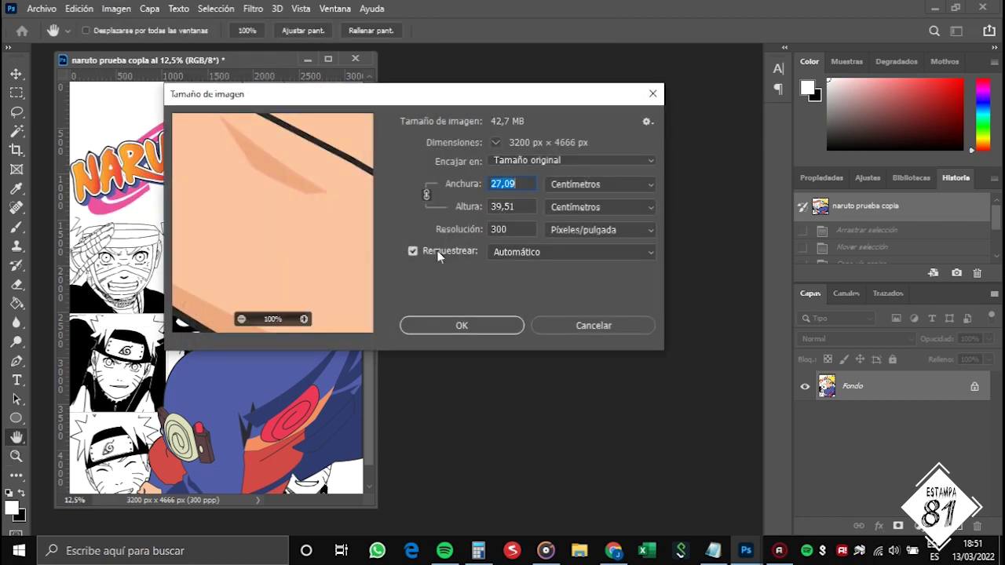
pyautogui.click(523, 234)
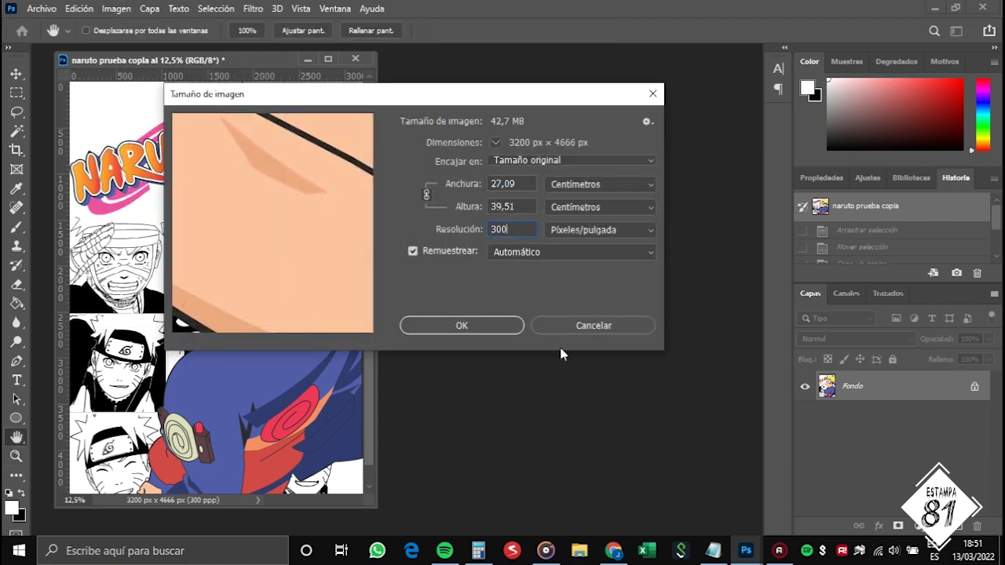
pyautogui.click(653, 94)
pyautogui.press('z')
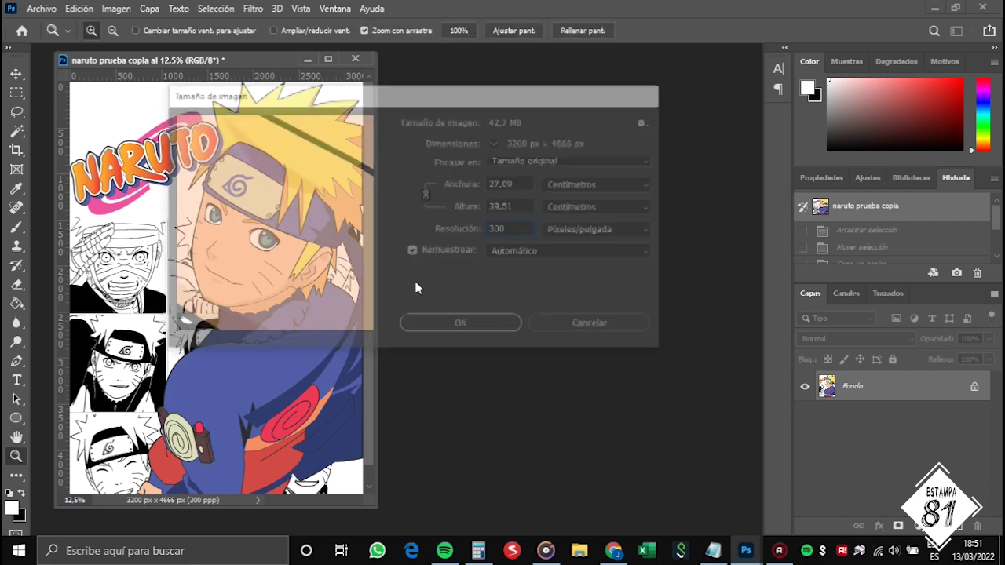
# Duplicate the image "naruto prueba copia" as "naruto prueba copia 2" and place the copy's window beside the original
pyautogui.click(116, 11)
pyautogui.click(81, 29)
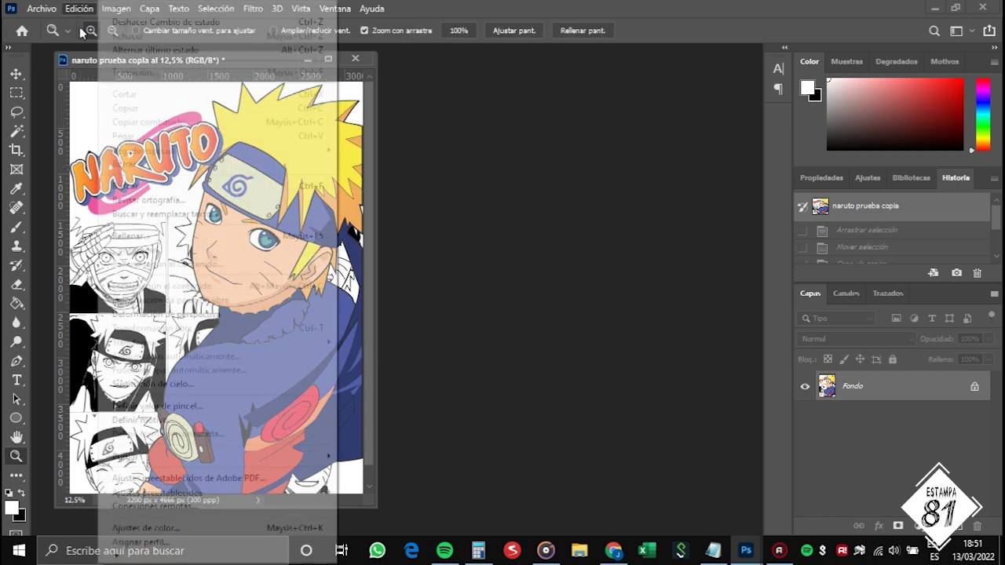
pyautogui.rightClick(90, 61)
pyautogui.click(106, 66)
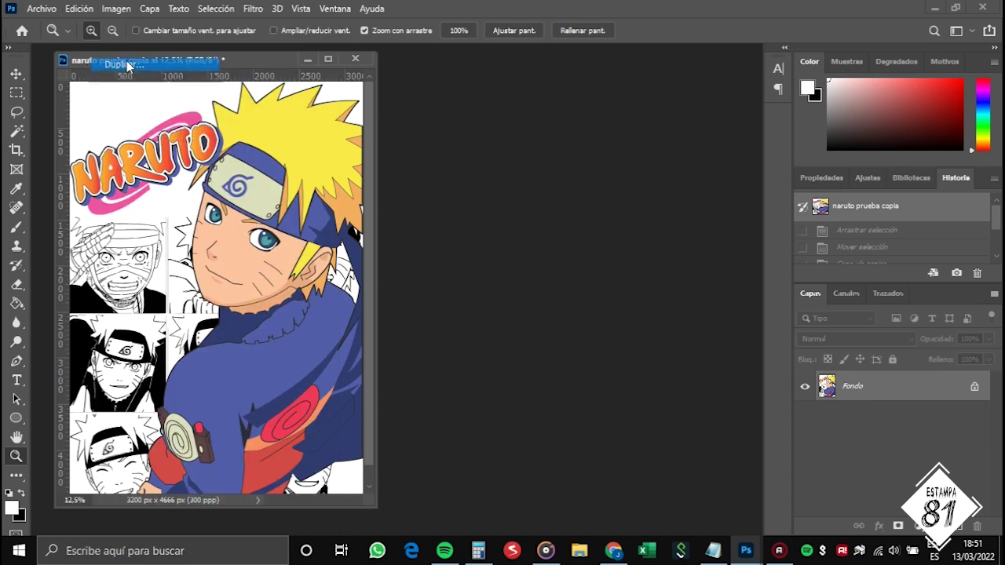
pyautogui.click(614, 164)
pyautogui.moveTo(209, 78); pyautogui.dragTo(460, 65)
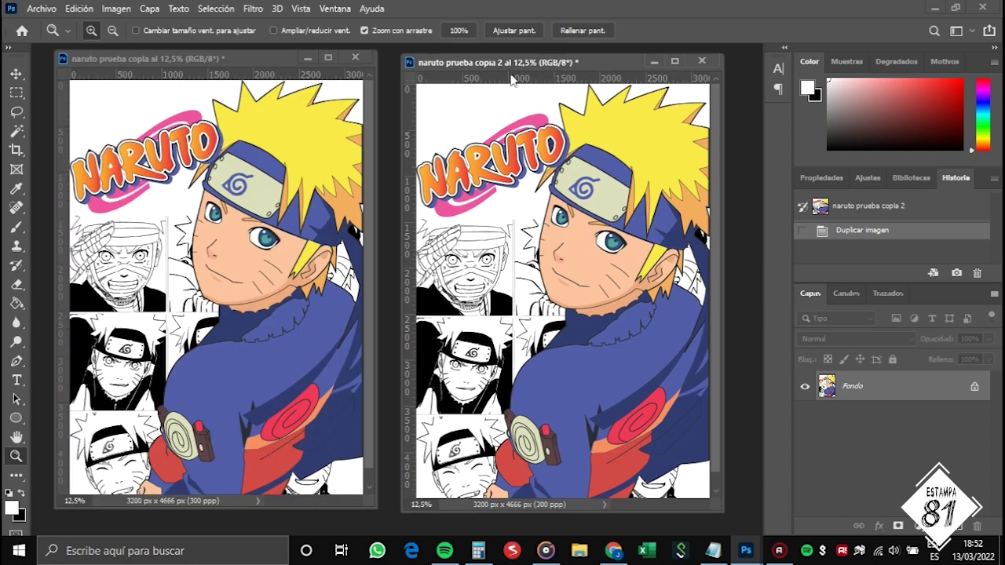
# Desaturate the duplicated image and unlock its background so it becomes a normal layer
pyautogui.click(116, 10)
pyautogui.moveTo(171, 49)
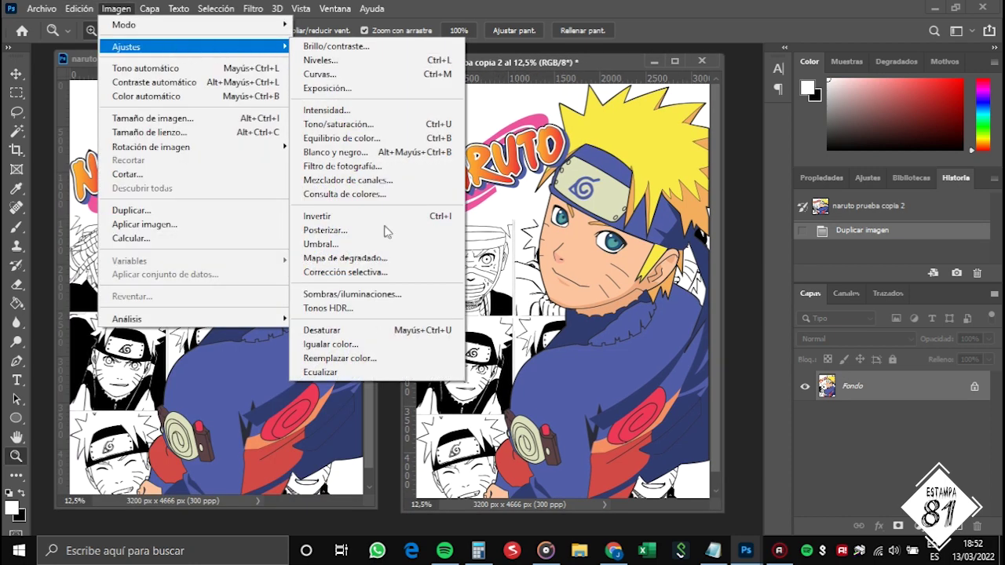
pyautogui.click(369, 337)
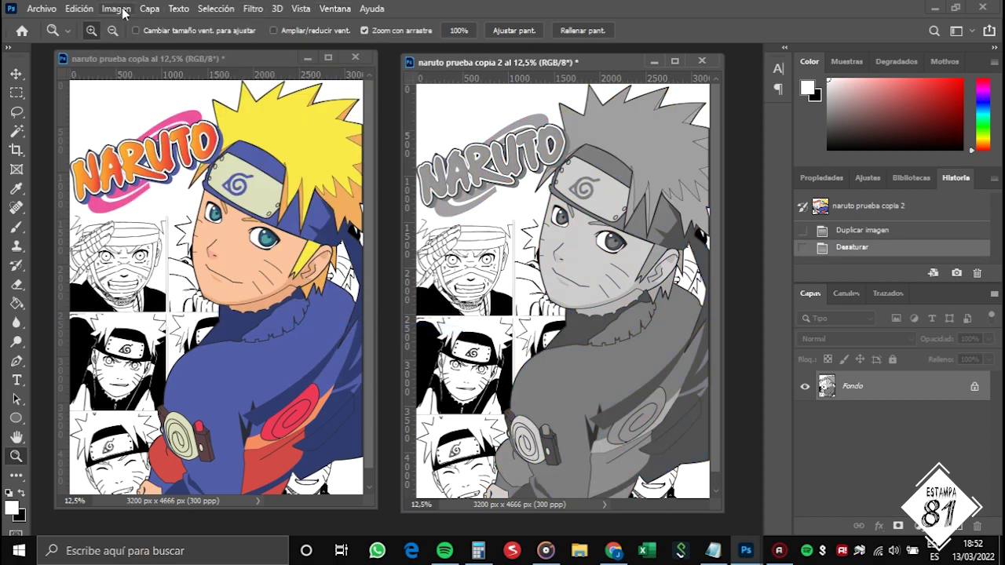
pyautogui.click(977, 387)
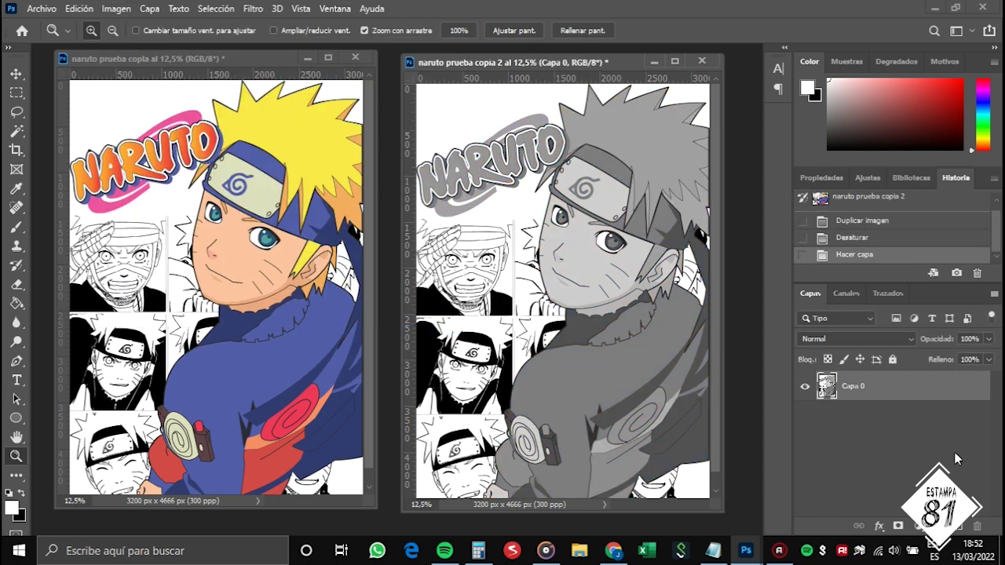
# Darken the desaturated copy with Levels, setting the input shadows to 93 and the midtones to 0,45
pyautogui.click(116, 8)
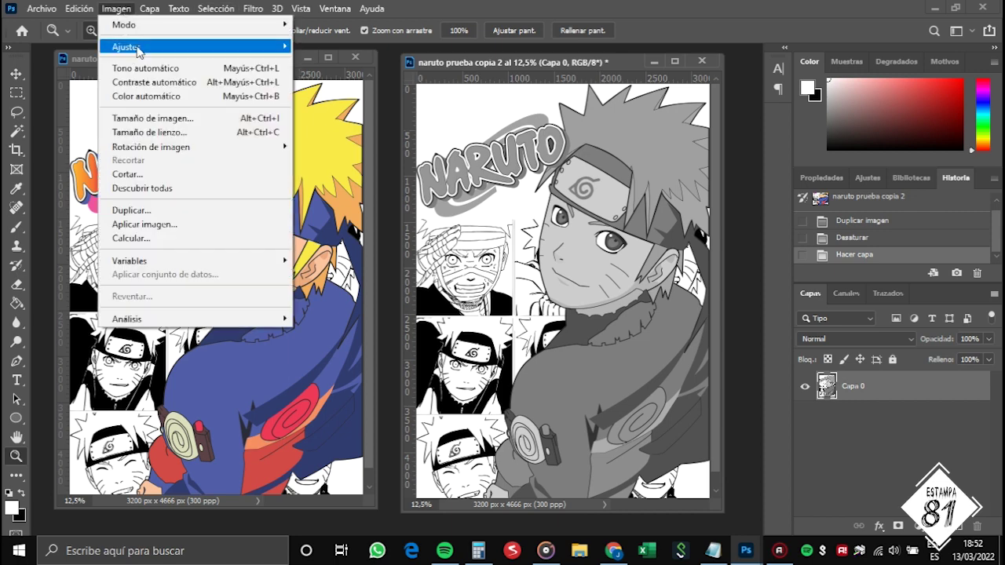
pyautogui.moveTo(138, 50)
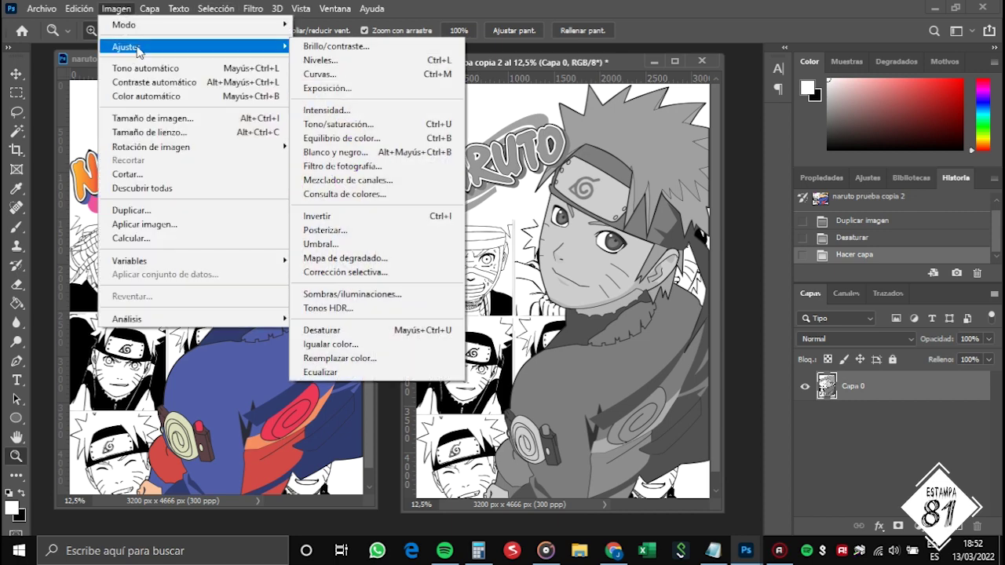
pyautogui.click(374, 63)
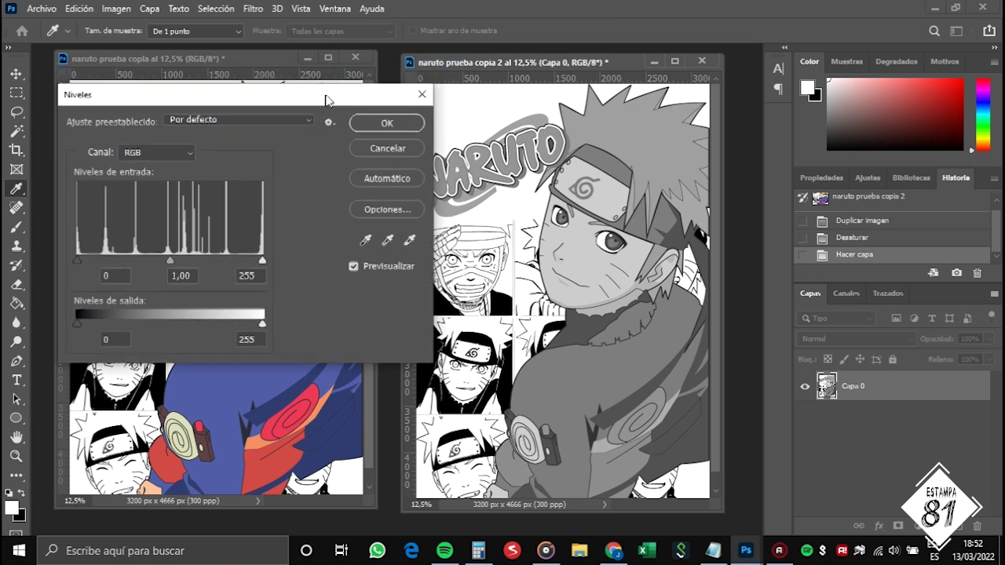
pyautogui.moveTo(179, 259); pyautogui.dragTo(213, 262)
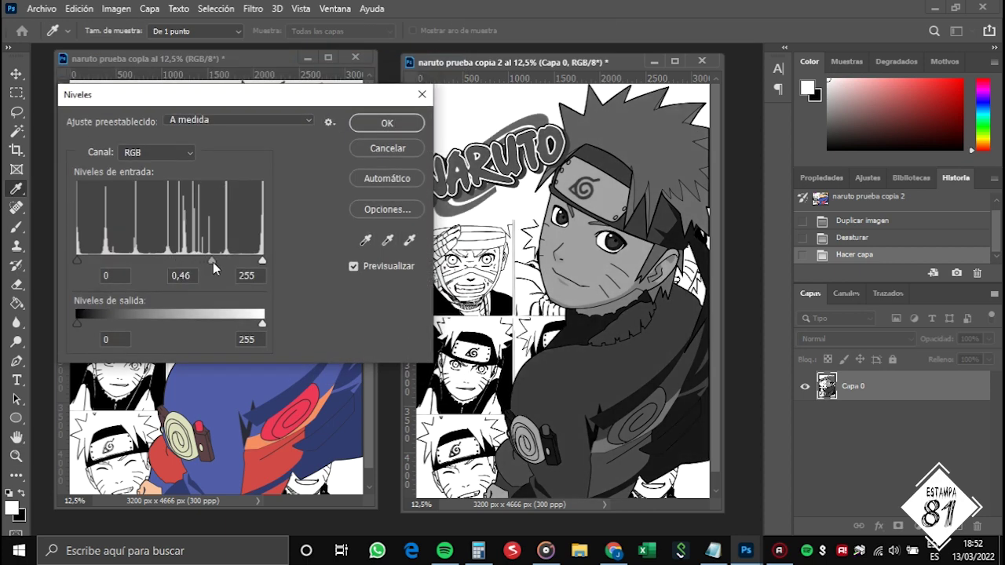
pyautogui.moveTo(77, 261); pyautogui.dragTo(143, 259)
pyautogui.click(230, 261)
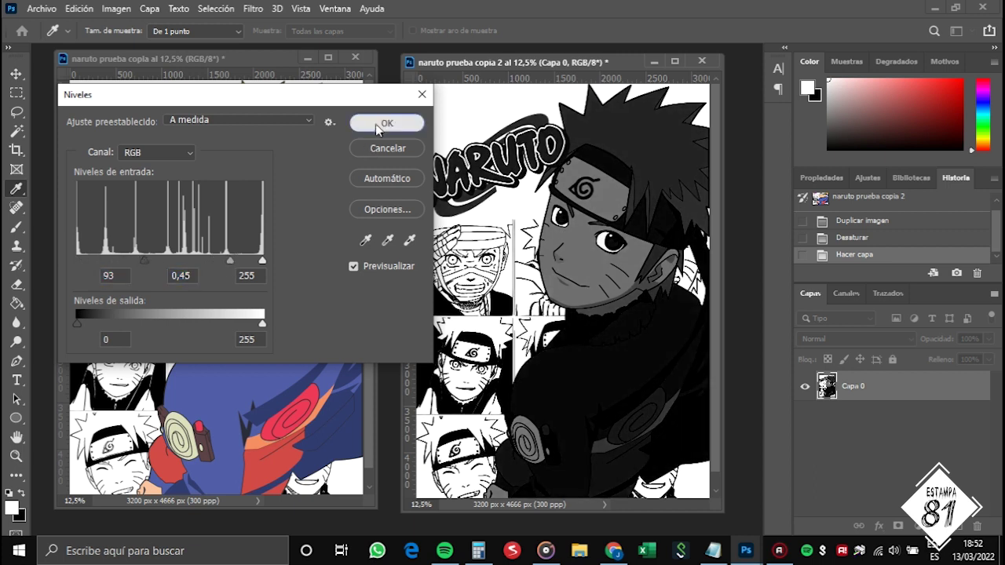
pyautogui.click(386, 123)
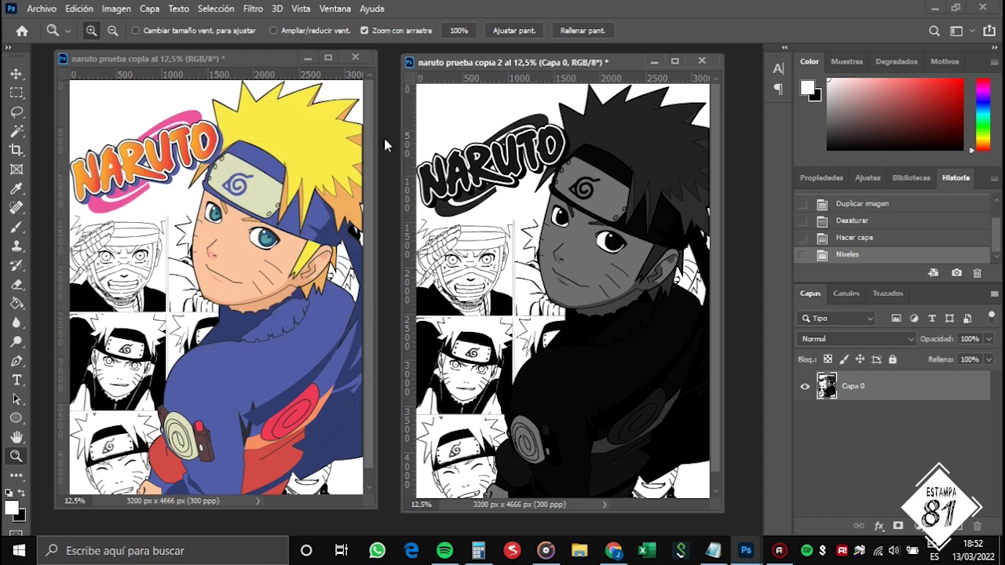
# Convert the duplicated image to grayscale mode, discarding its colour information
pyautogui.click(111, 11)
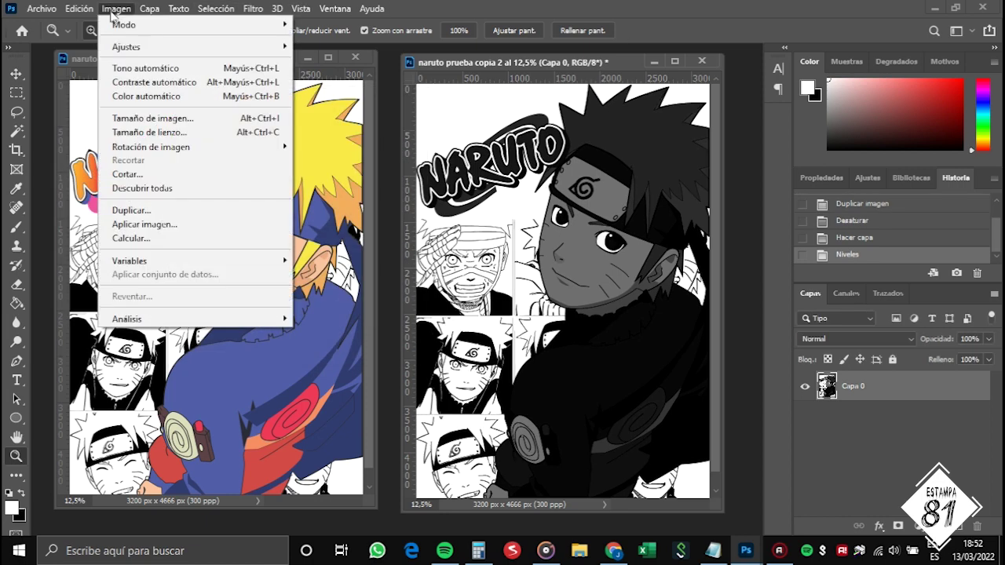
pyautogui.moveTo(120, 25)
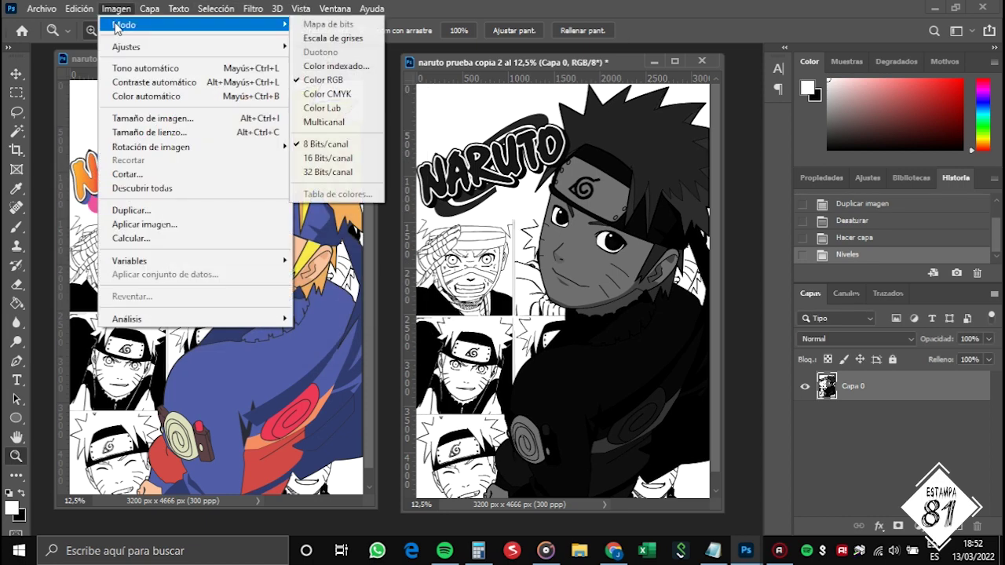
pyautogui.click(363, 48)
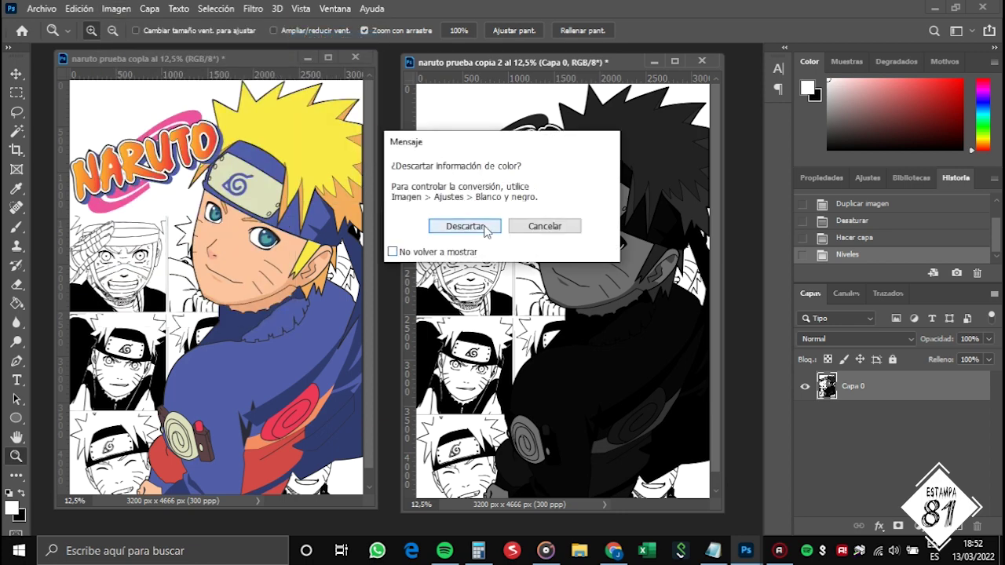
pyautogui.click(486, 228)
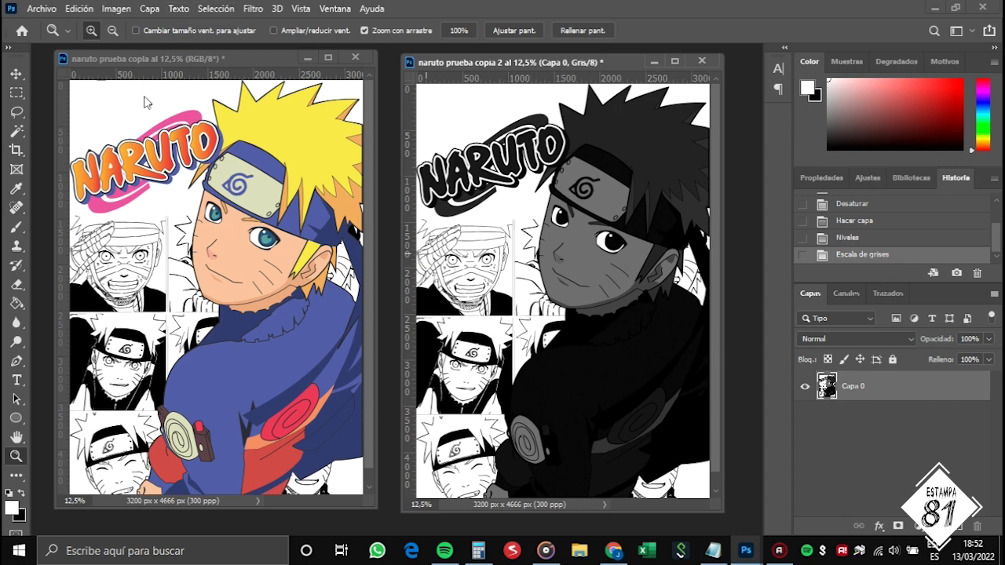
pyautogui.click(16, 135)
pyautogui.click(598, 130)
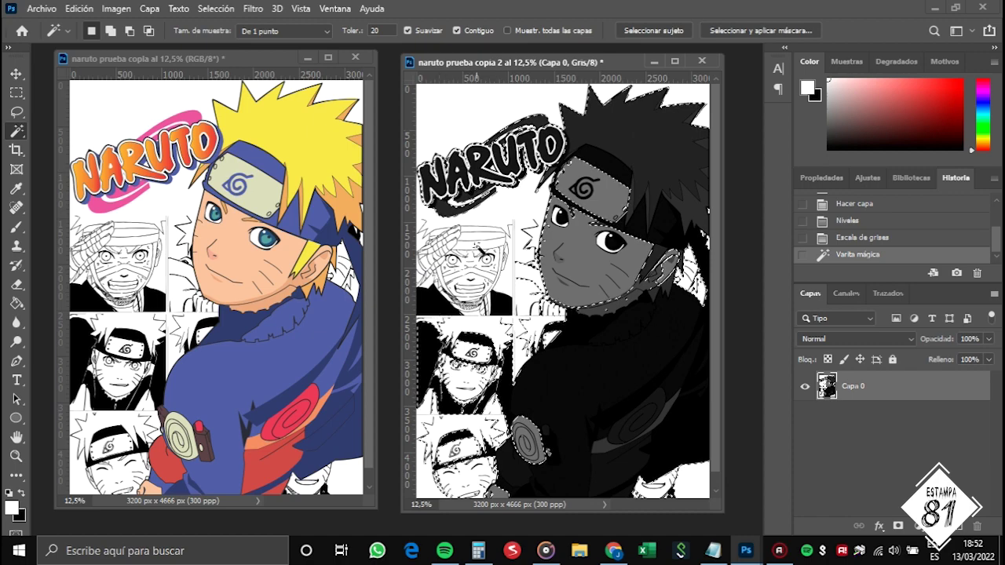
pyautogui.hotkey('ctrl', 'd')
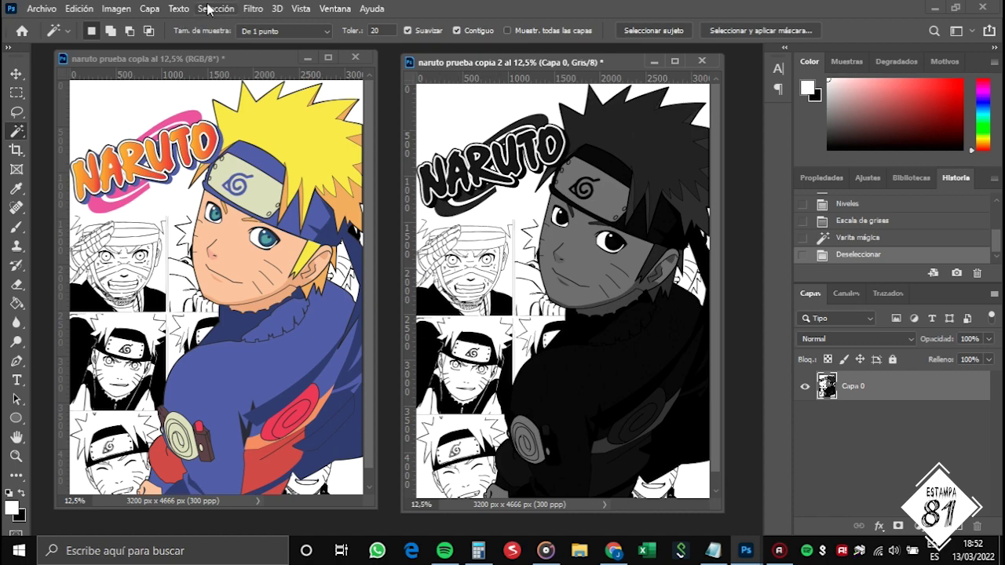
# Select the highlights (Iluminaciones) of the grayscale copy with Color Range and invert the selection
pyautogui.click(216, 8)
pyautogui.click(375, 153)
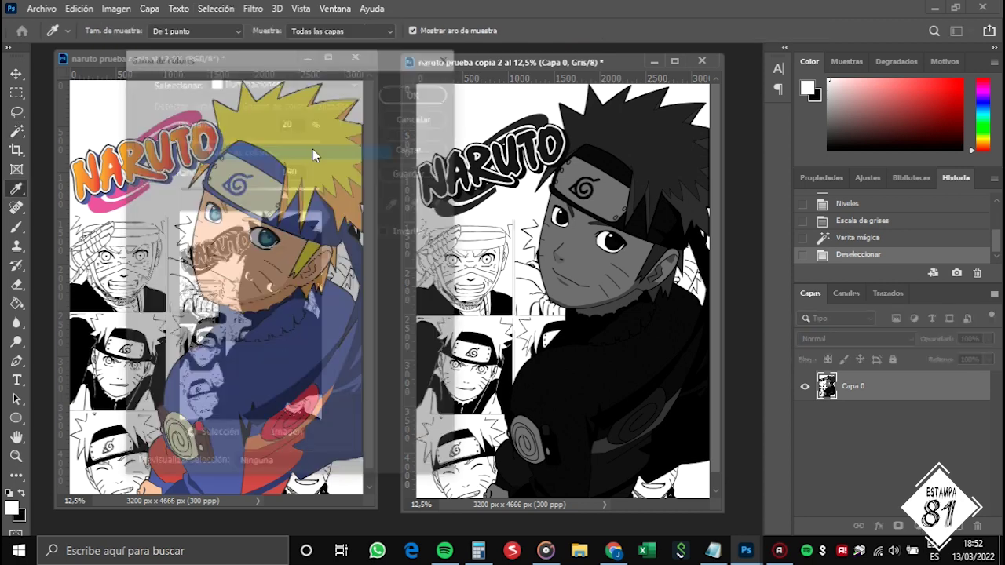
pyautogui.click(289, 82)
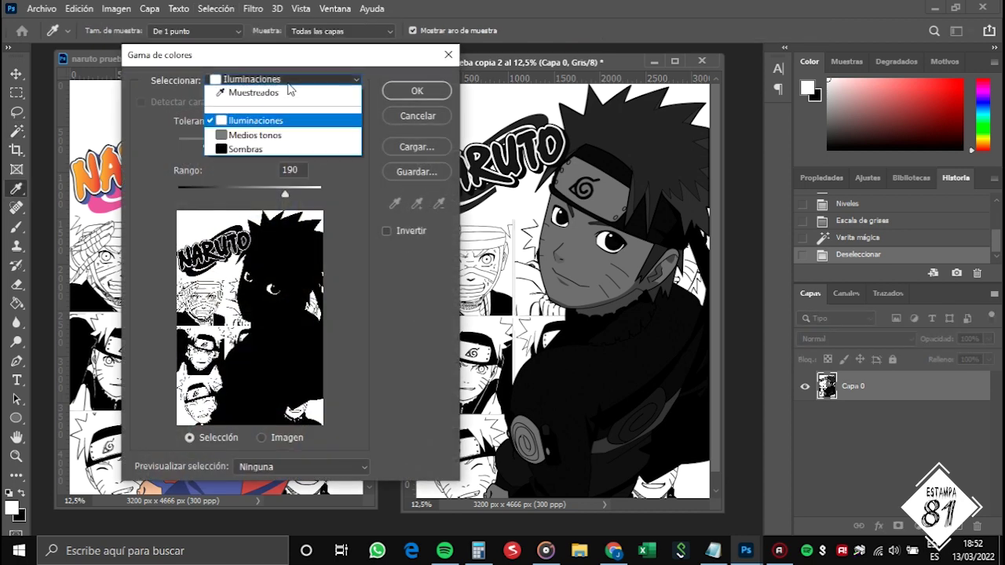
pyautogui.click(301, 124)
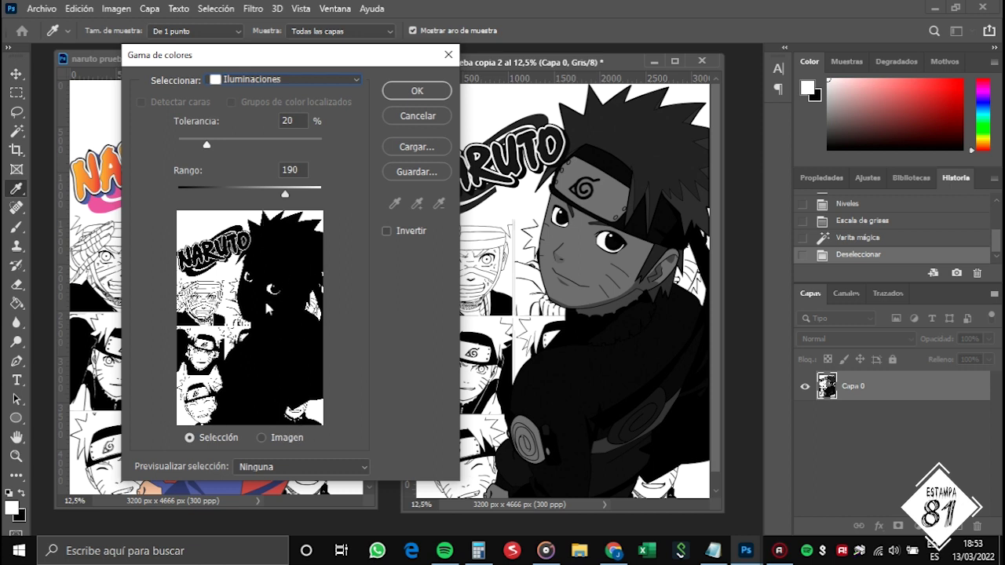
pyautogui.click(428, 93)
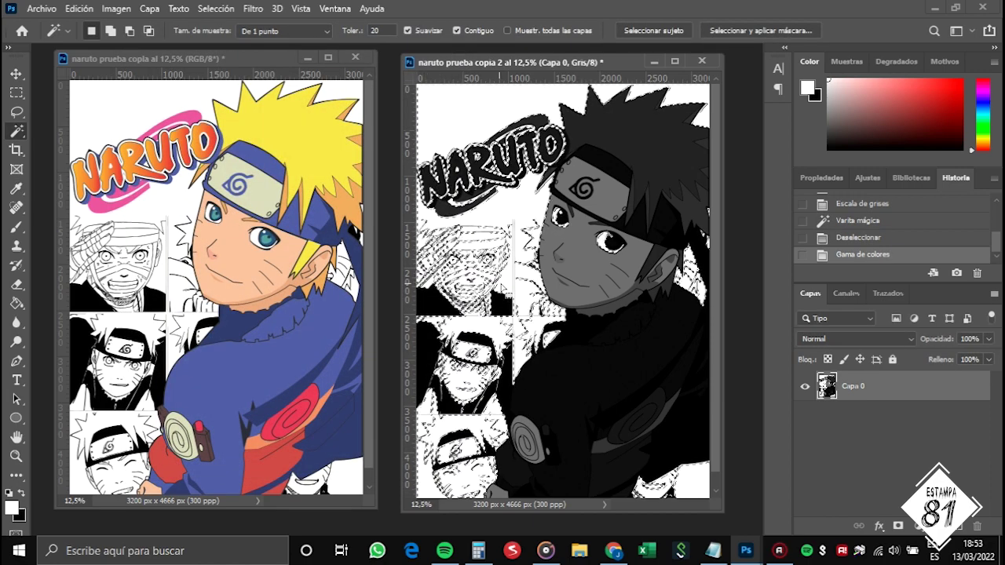
pyautogui.hotkey('shift', 'ctrl', 'i')
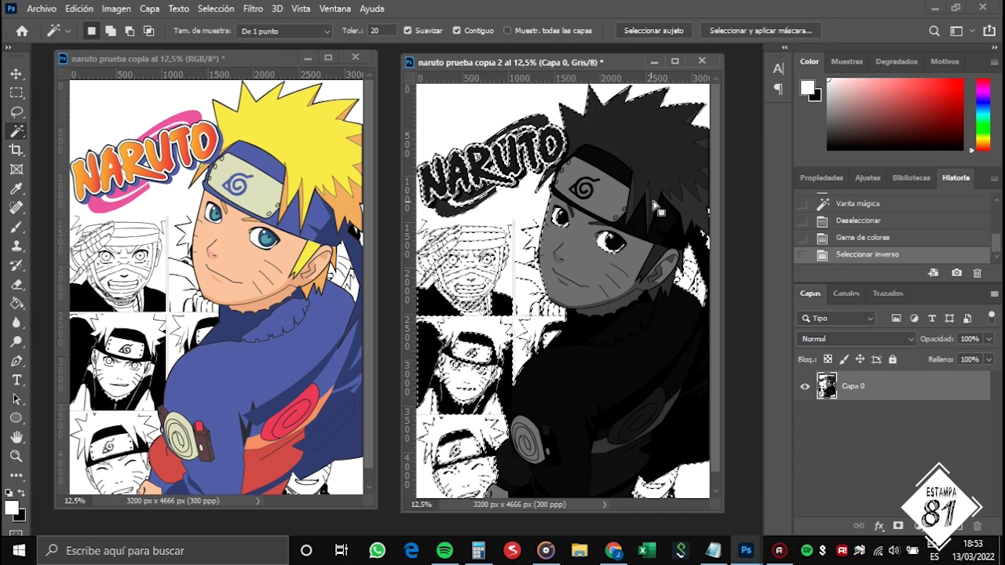
# Transfer the inverted selection outline from the grayscale copy to the colour image "naruto prueba copia" and align it with the artwork
pyautogui.moveTo(651, 183); pyautogui.dragTo(402, 127)
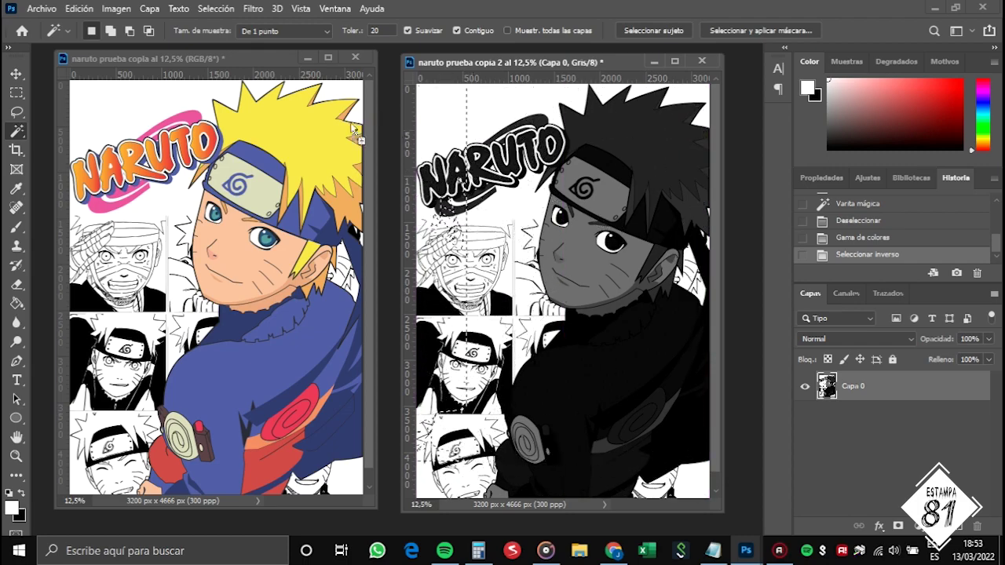
pyautogui.moveTo(294, 193); pyautogui.dragTo(298, 147)
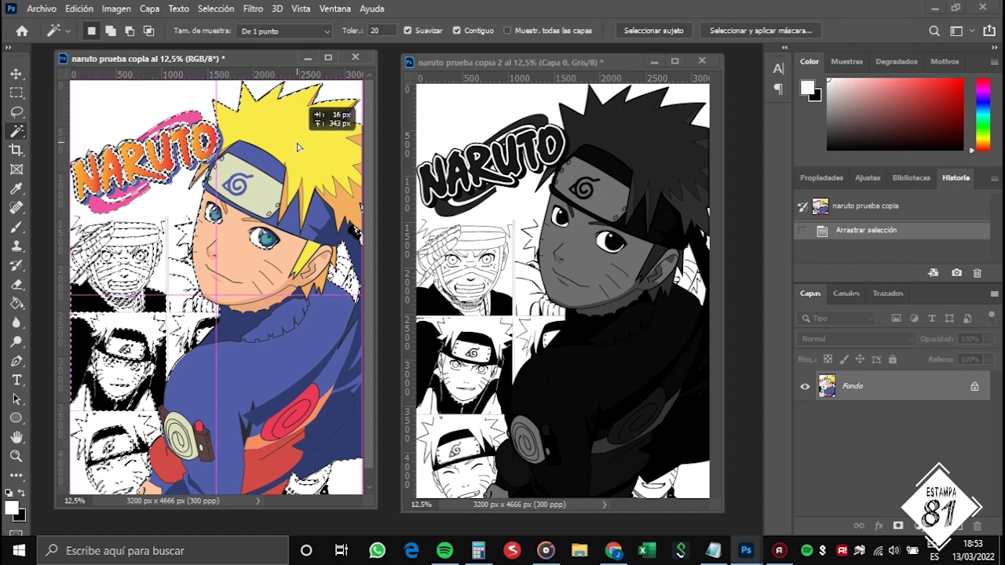
pyautogui.moveTo(298, 146); pyautogui.dragTo(298, 147)
# Copy the selected artwork of the colour image to a new layer and hide the Fondo layer
pyautogui.rightClick(298, 146)
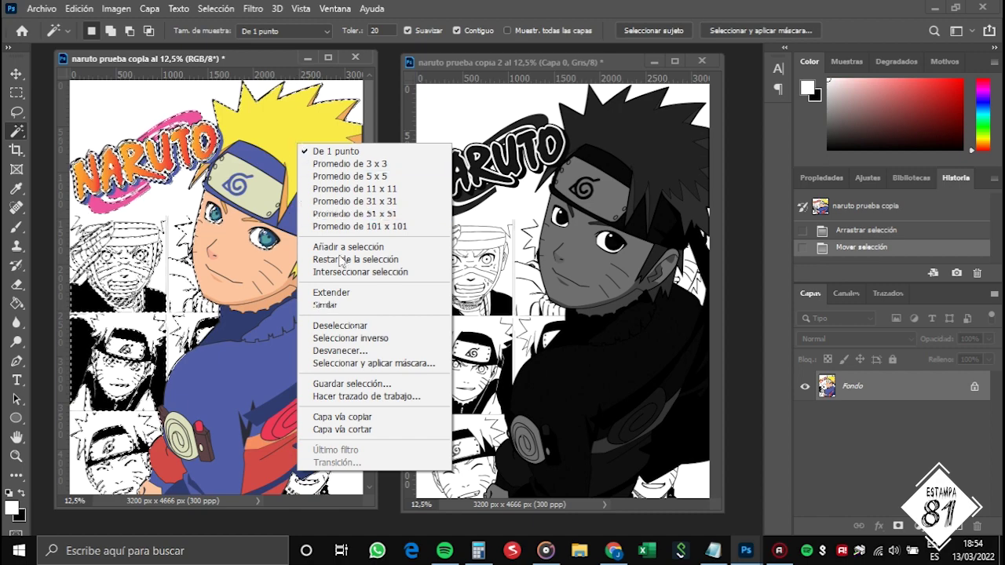
pyautogui.click(369, 418)
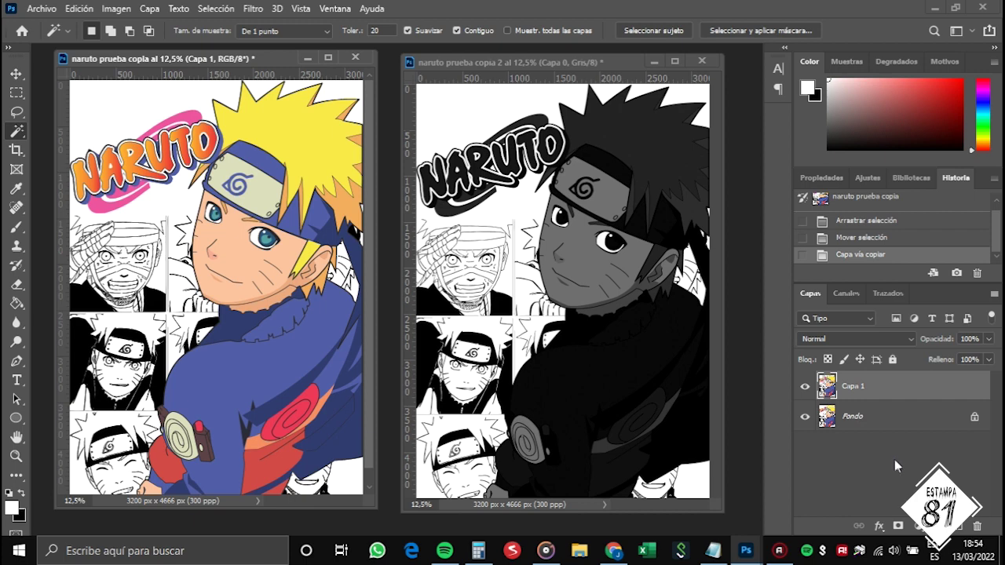
pyautogui.click(844, 473)
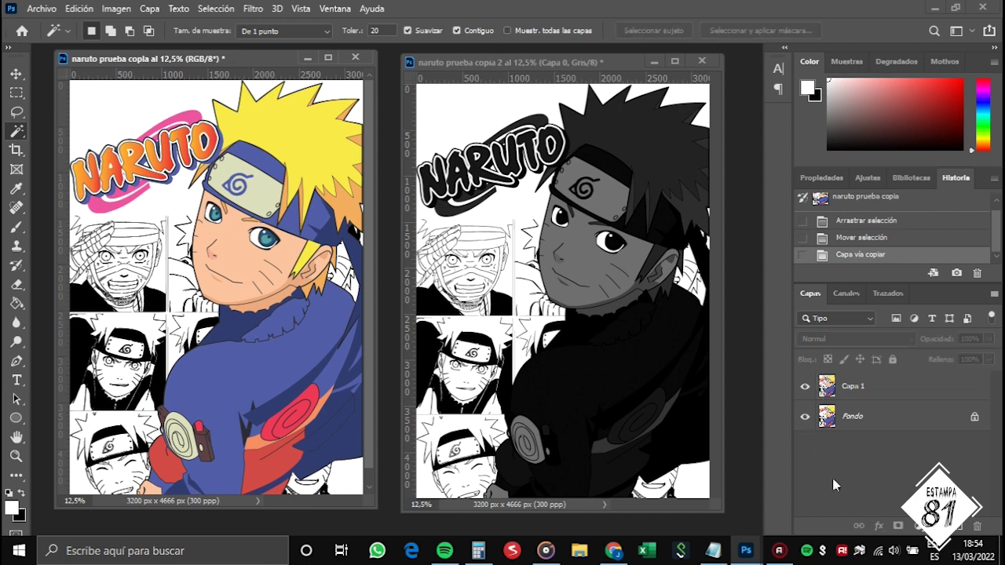
pyautogui.click(805, 418)
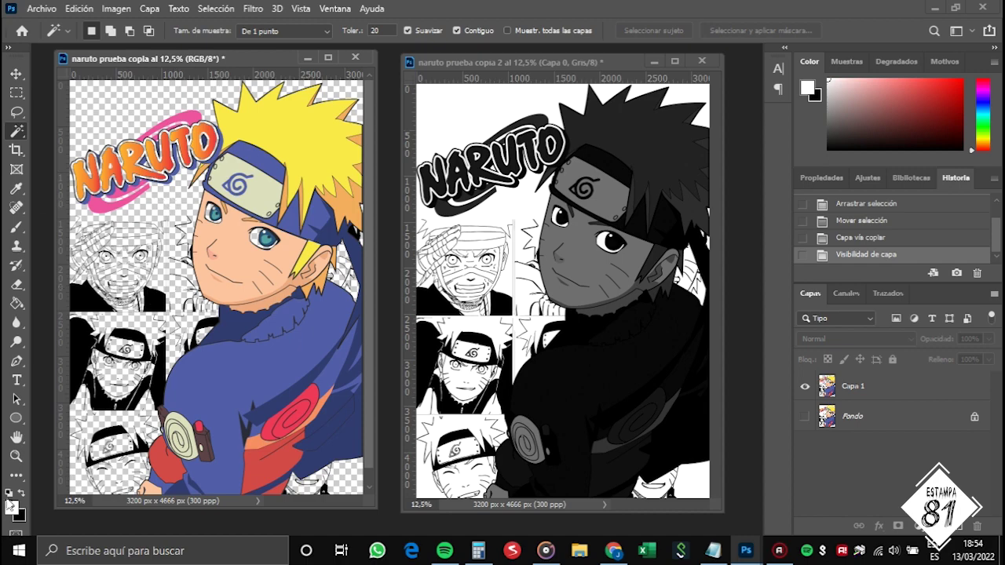
# Examine the cut-out up close for transparent gaps in the main figure's eye, the bandaged line drawing and the NARUTO logo
pyautogui.click(15, 457)
pyautogui.click(292, 224)
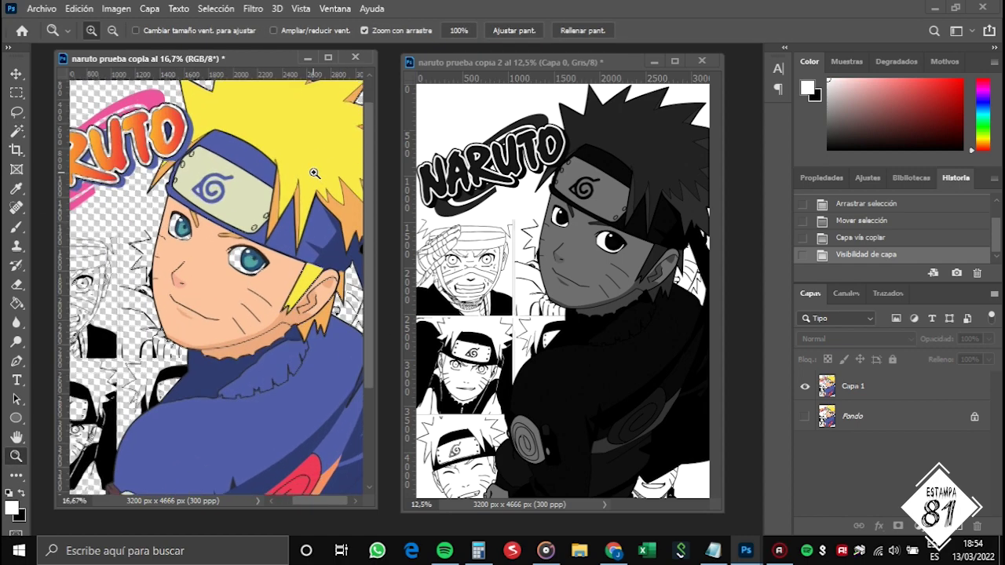
pyautogui.click(200, 315)
pyautogui.click(185, 322)
pyautogui.click(166, 329)
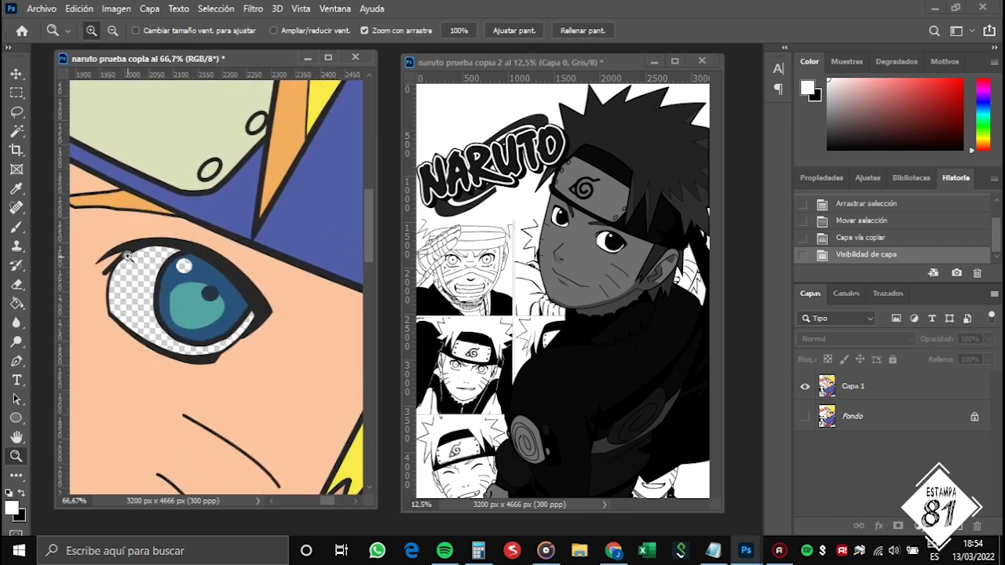
pyautogui.scroll(-5, 164, 328)
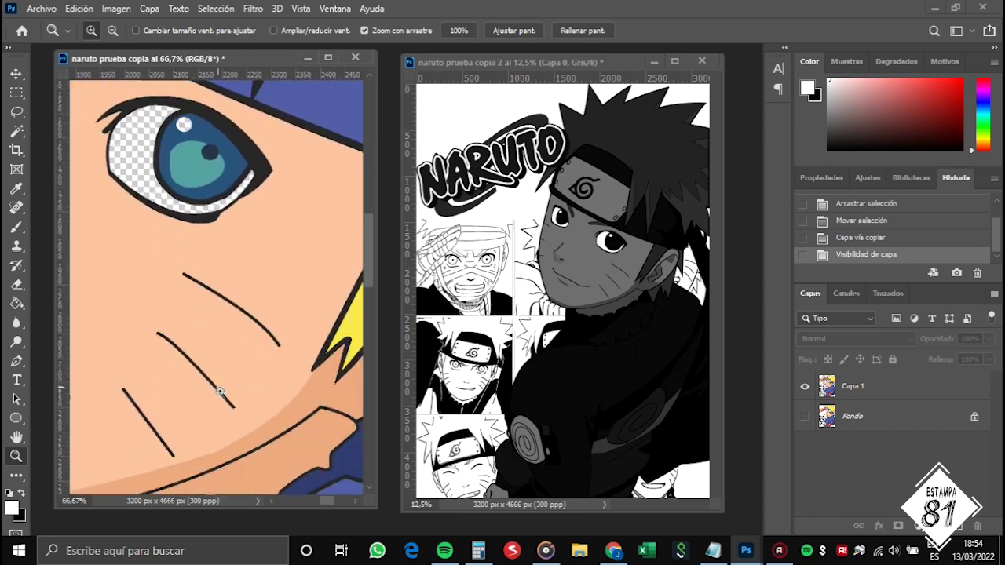
pyautogui.moveTo(322, 508); pyautogui.dragTo(277, 504)
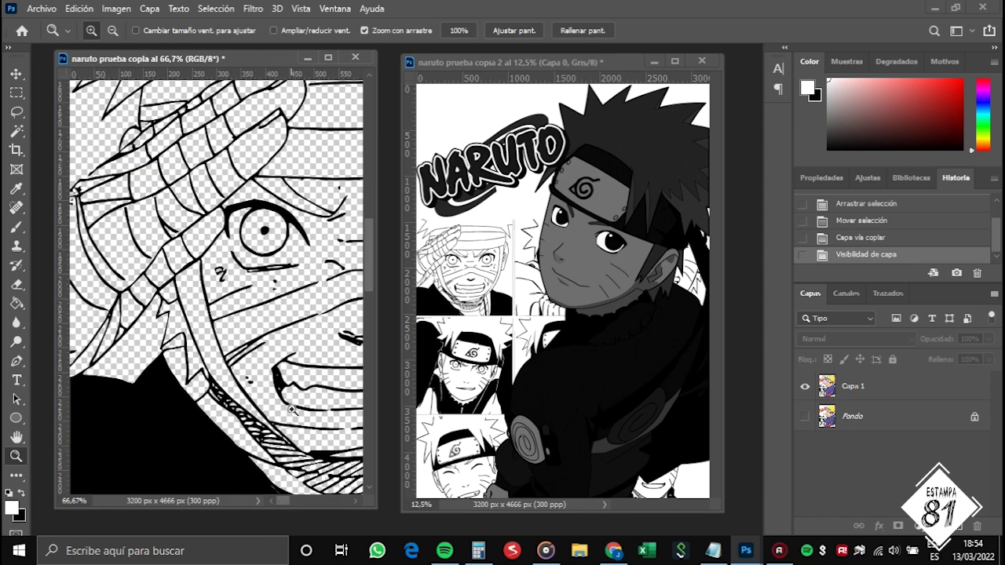
pyautogui.scroll(10, 259, 339)
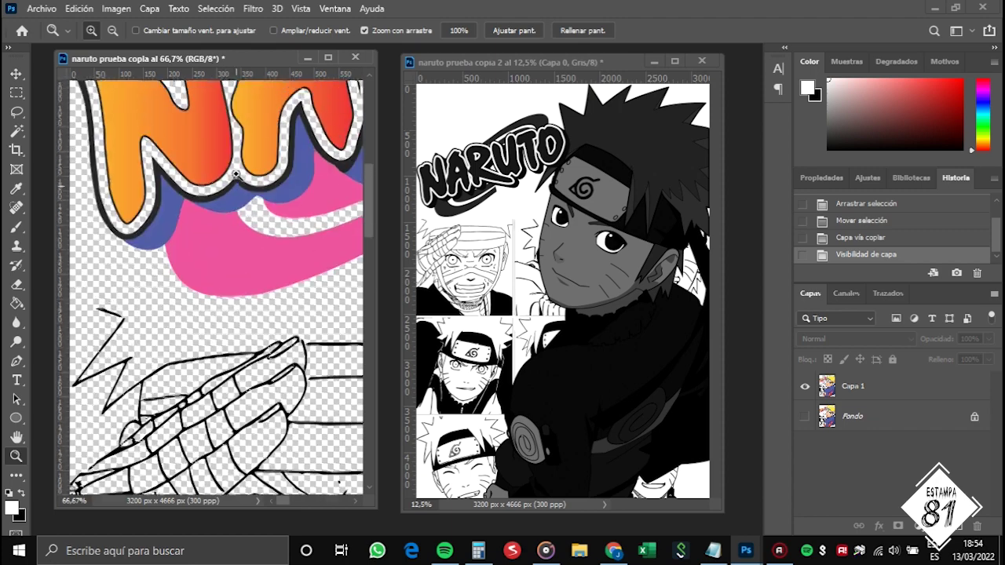
pyautogui.scroll(6, 233, 217)
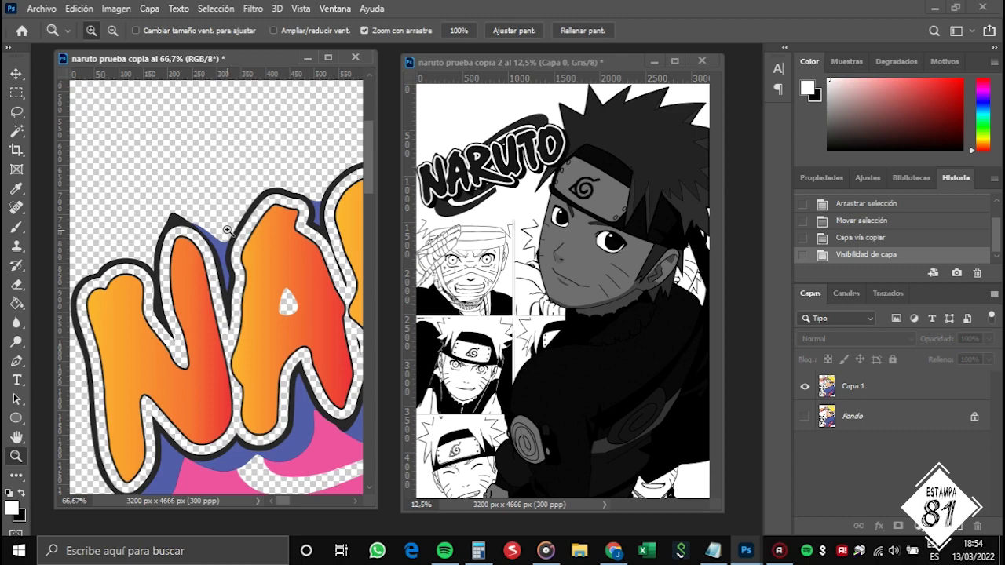
pyautogui.keyDown('alt'); pyautogui.click(227, 230); pyautogui.keyUp('alt')
pyautogui.keyDown('alt'); pyautogui.click(227, 230); pyautogui.keyUp('alt')
pyautogui.keyDown('alt'); pyautogui.click(228, 230); pyautogui.keyUp('alt')
pyautogui.keyDown('alt'); pyautogui.click(227, 230); pyautogui.keyUp('alt')
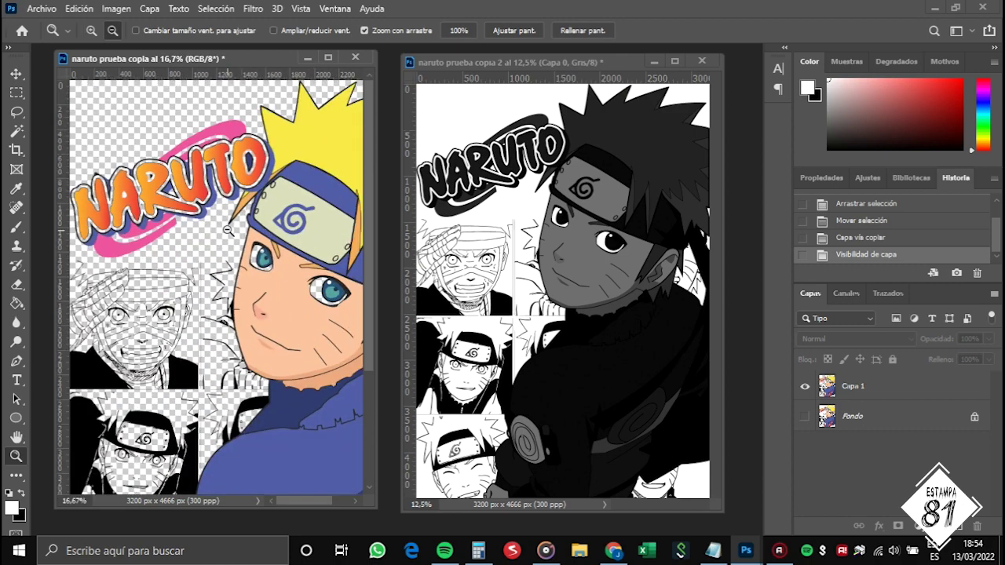
pyautogui.keyDown('alt'); pyautogui.click(227, 230); pyautogui.keyUp('alt')
pyautogui.keyDown('alt'); pyautogui.click(227, 230); pyautogui.keyUp('alt')
pyautogui.click(228, 230)
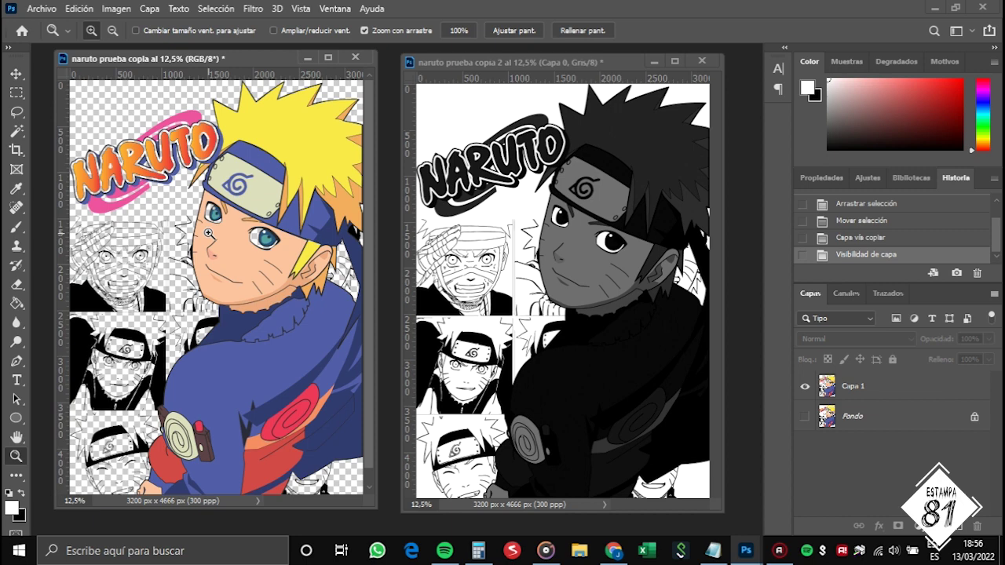
# Revert both "naruto prueba copia" and "naruto prueba copia 2" to their initial history snapshots and place the colour image beside its duplicate
pyautogui.scroll(3, 852, 235)
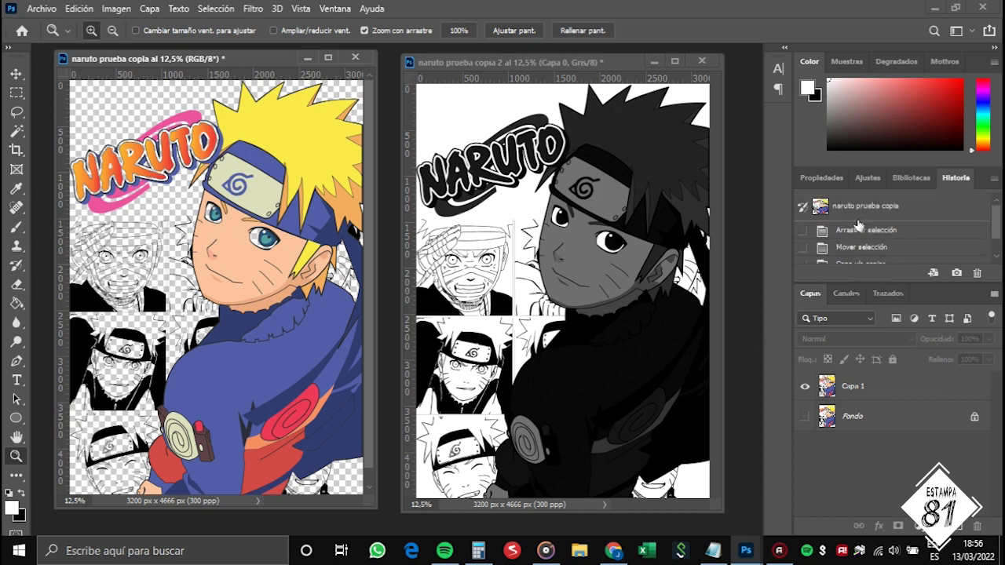
pyautogui.click(855, 208)
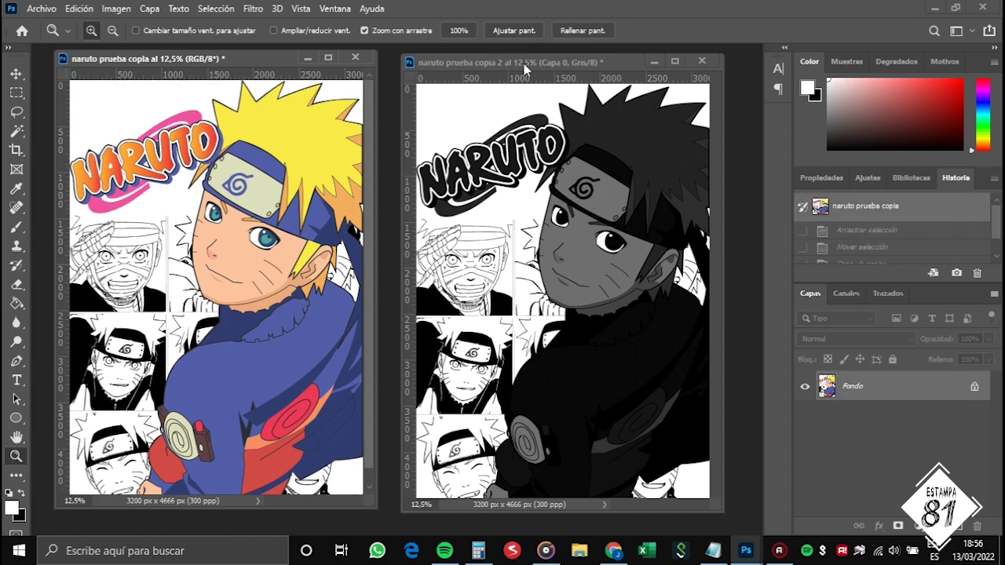
pyautogui.click(524, 69)
pyautogui.click(870, 208)
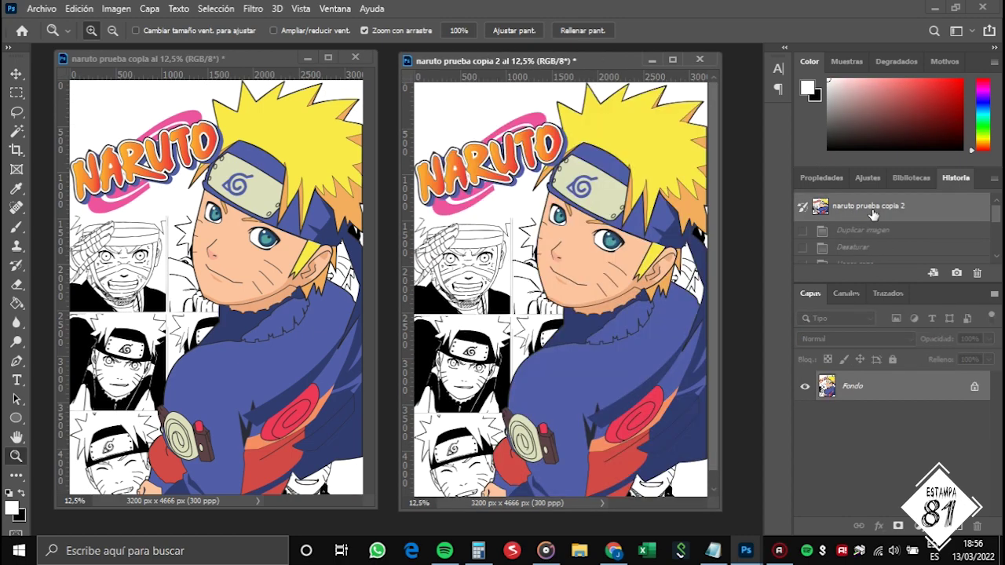
pyautogui.moveTo(247, 62); pyautogui.dragTo(235, 63)
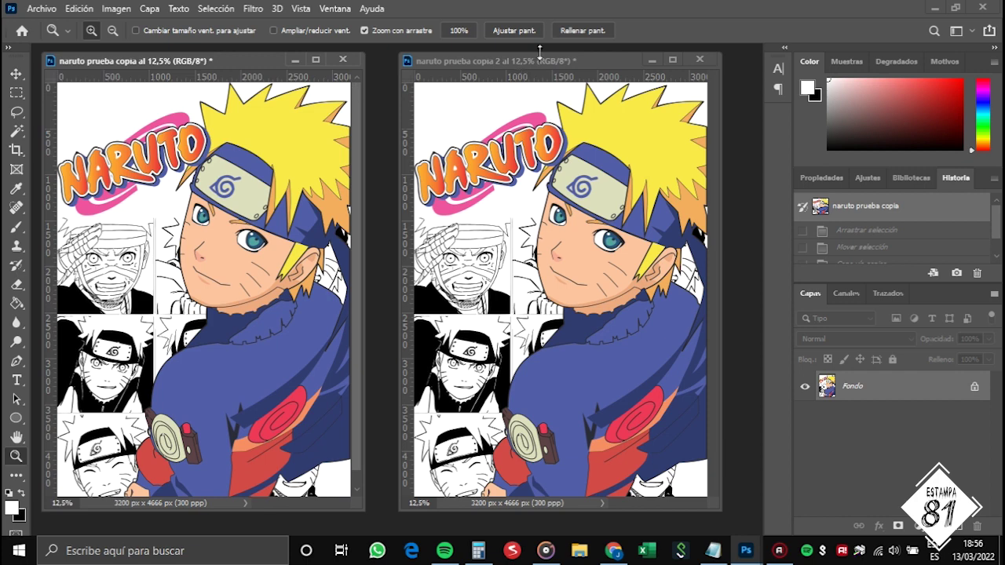
# Desaturate the duplicate image "naruto prueba copia 2"
pyautogui.click(570, 63)
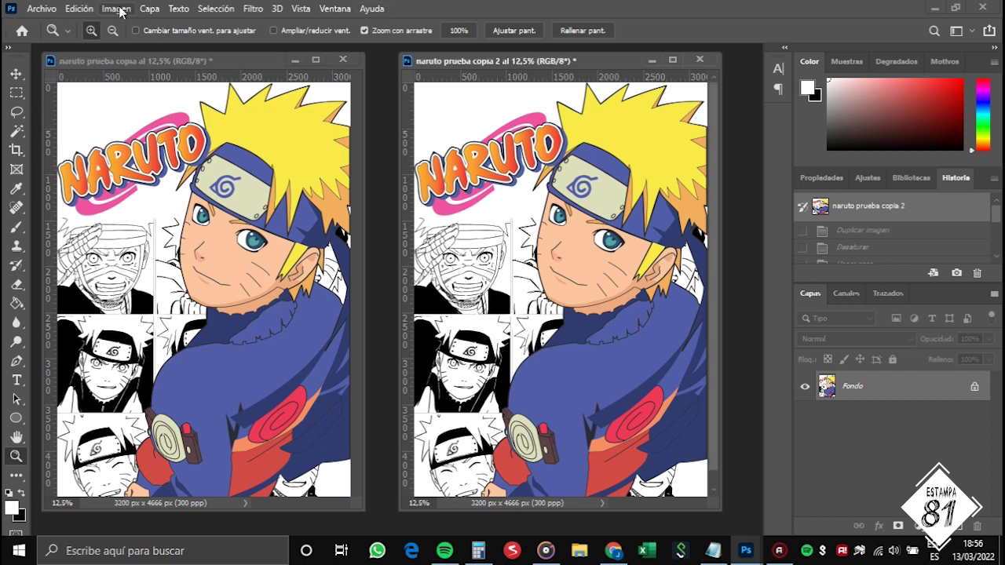
pyautogui.click(118, 9)
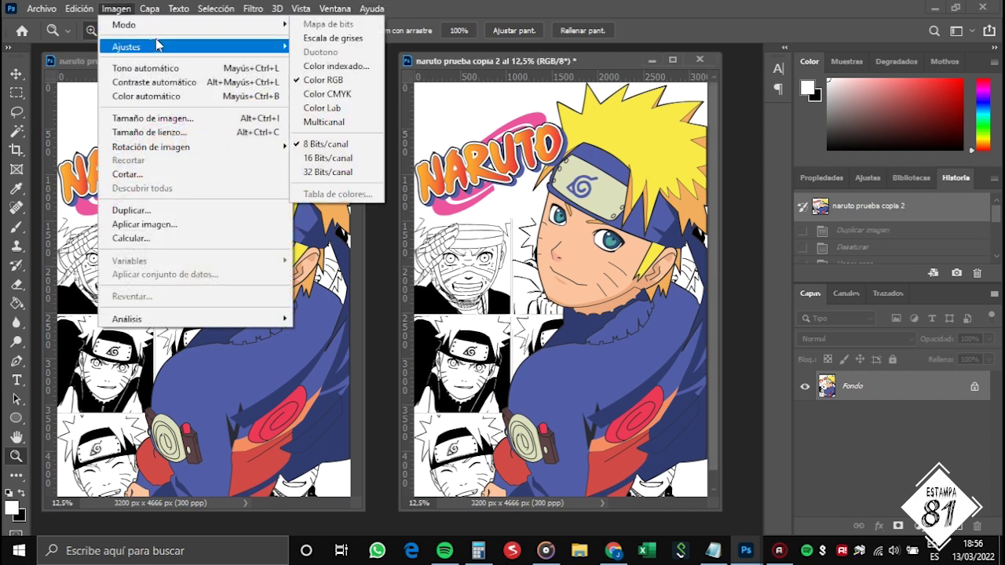
pyautogui.moveTo(157, 46)
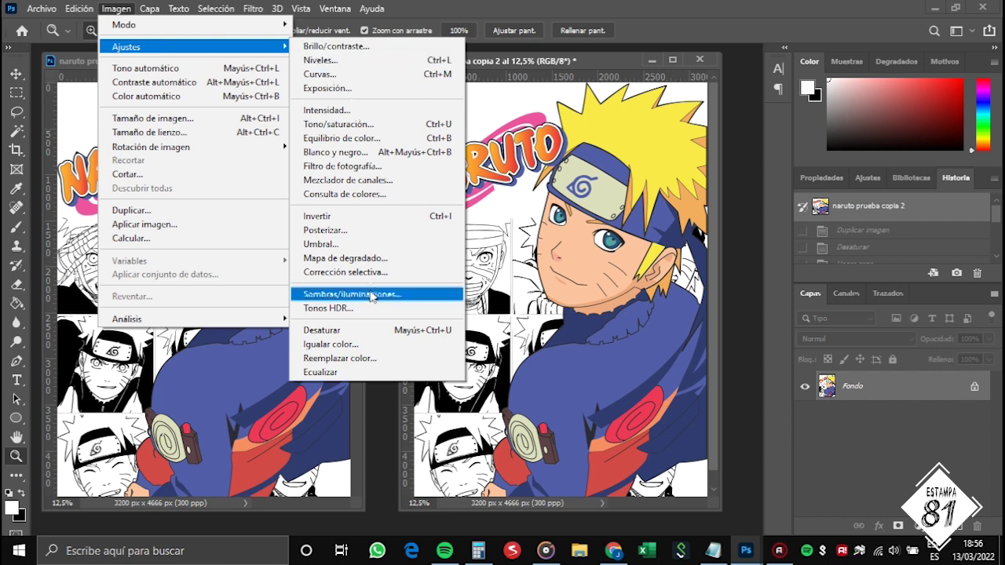
pyautogui.click(390, 332)
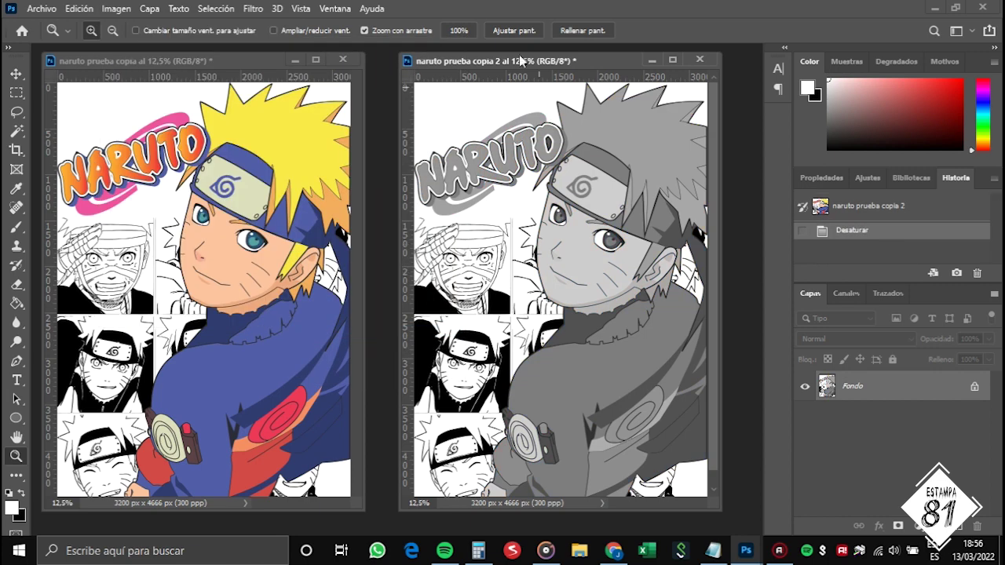
# Darken the desaturated copy with Levels, setting the midtone input to 0,45 and raising the black input to about 74
pyautogui.click(116, 9)
pyautogui.moveTo(157, 55)
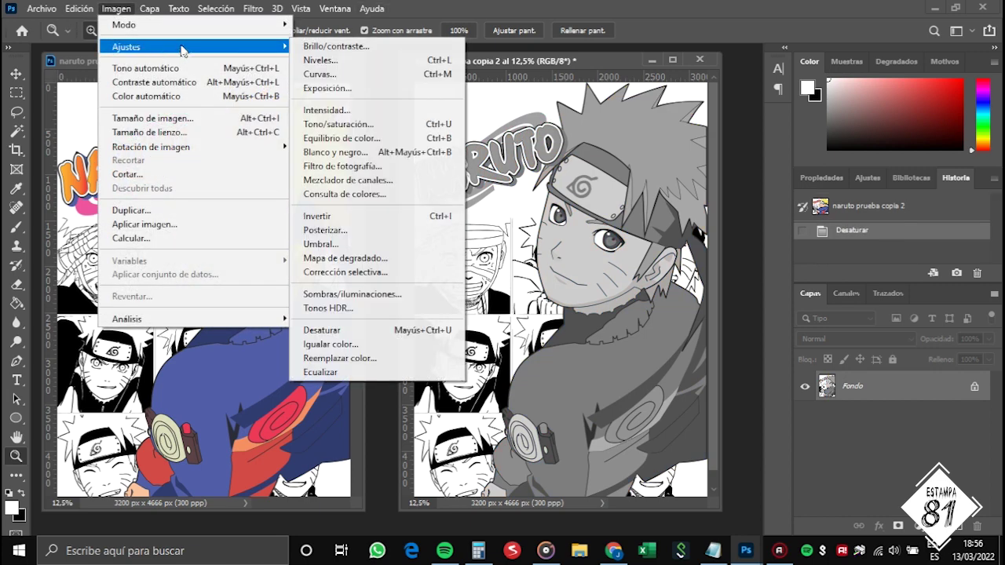
pyautogui.click(371, 63)
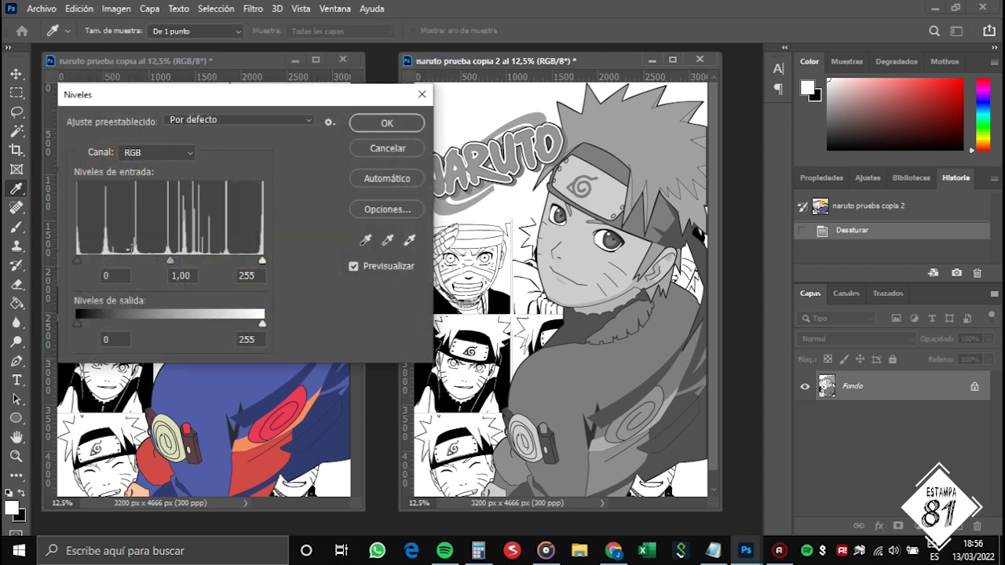
pyautogui.moveTo(171, 260); pyautogui.dragTo(212, 259)
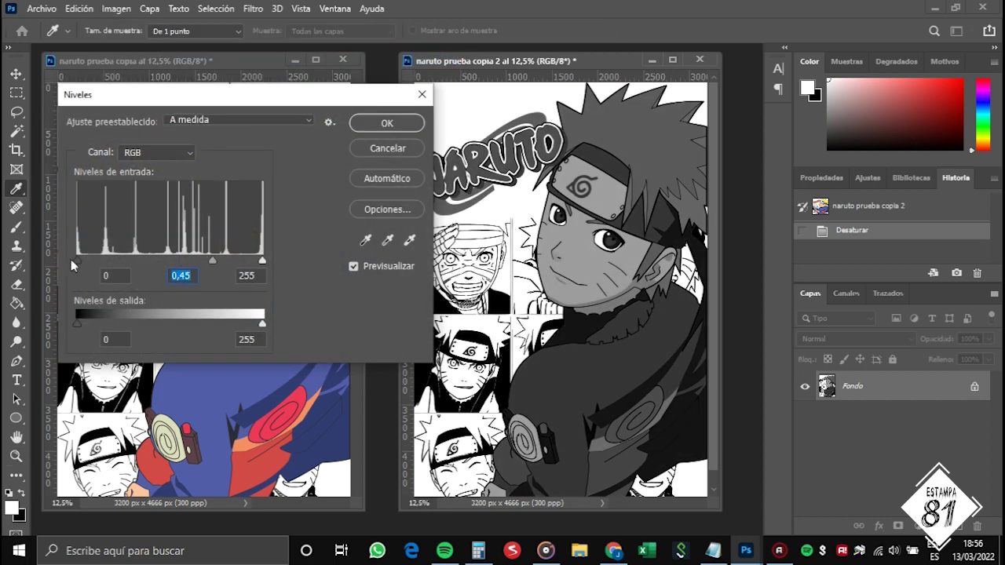
pyautogui.moveTo(81, 260); pyautogui.dragTo(131, 260)
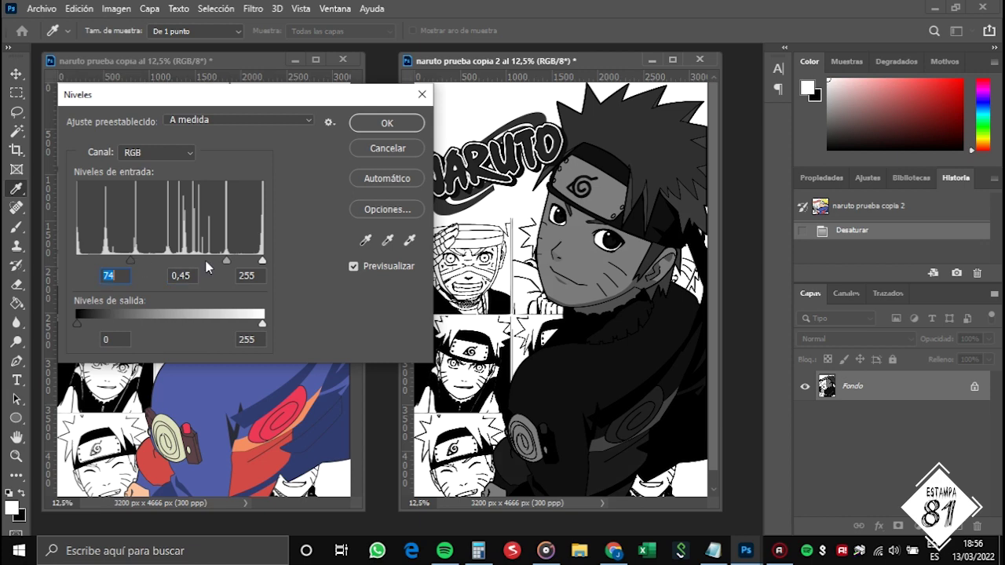
pyautogui.moveTo(224, 261); pyautogui.dragTo(224, 261)
pyautogui.moveTo(134, 260); pyautogui.dragTo(136, 260)
pyautogui.click(387, 123)
pyautogui.press('z')
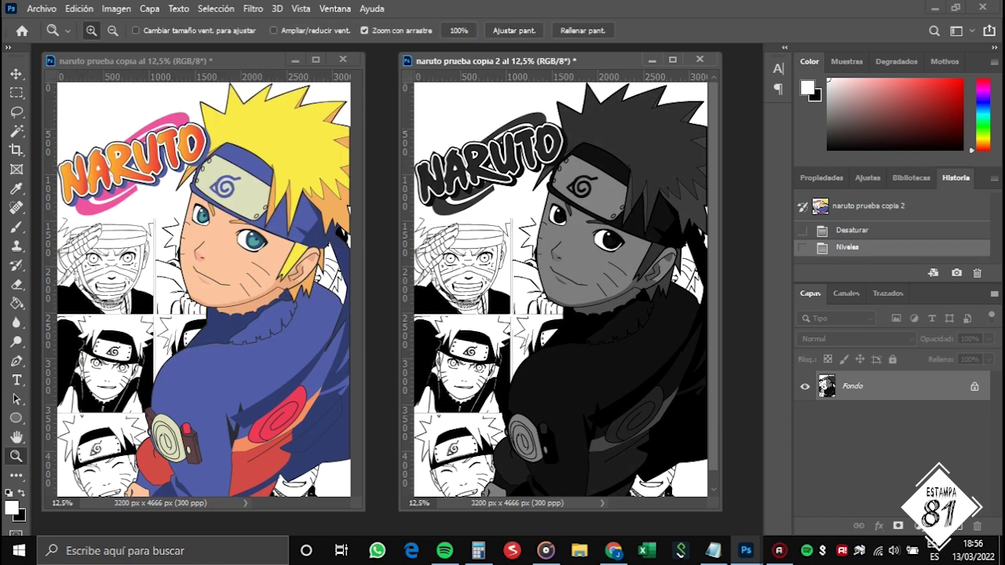
# Unlock the Fondo layer of the darkened copy and convert the image to grayscale mode, discarding its colour information
pyautogui.click(977, 388)
pyautogui.click(116, 9)
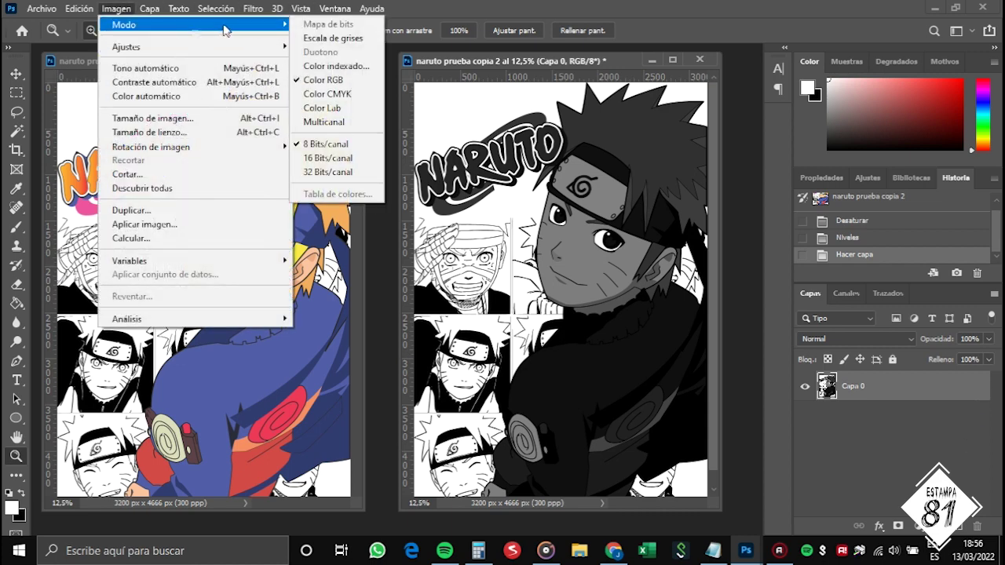
pyautogui.click(343, 40)
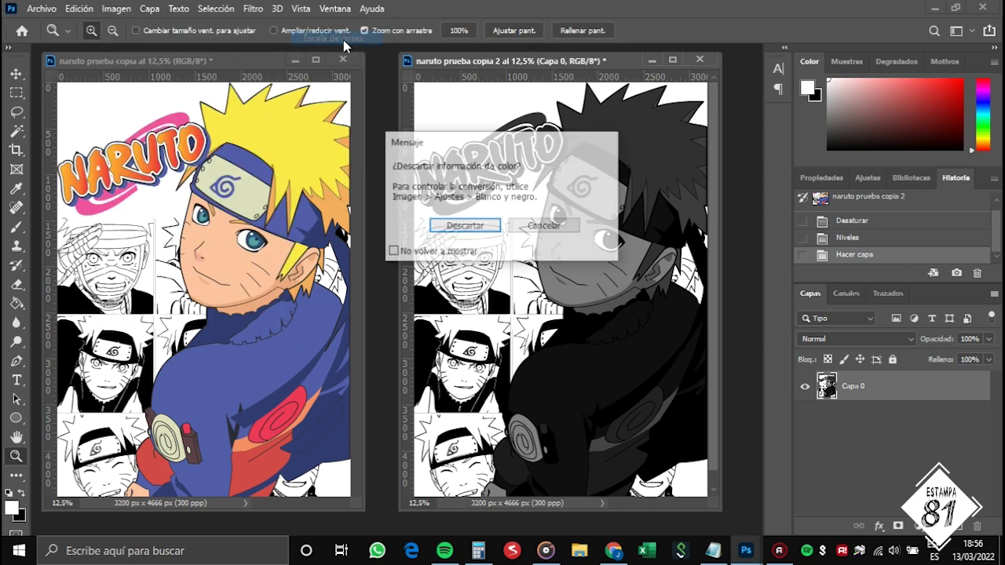
pyautogui.click(464, 226)
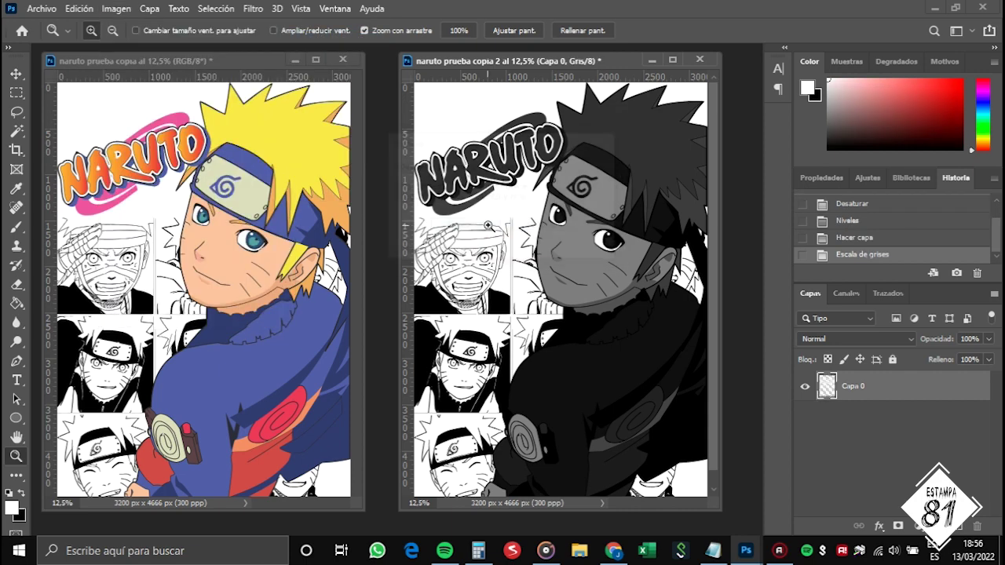
# Flatten the grayscale copy and start its bitmap conversion at 300 pixels/inch with the halftone screen method (Trama de semitonos)
pyautogui.click(122, 12)
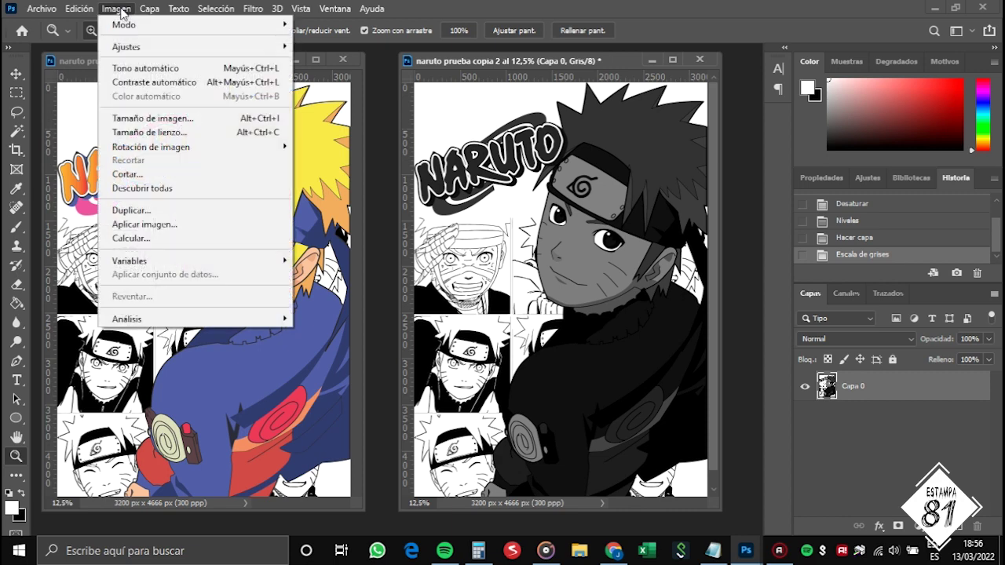
pyautogui.moveTo(153, 25)
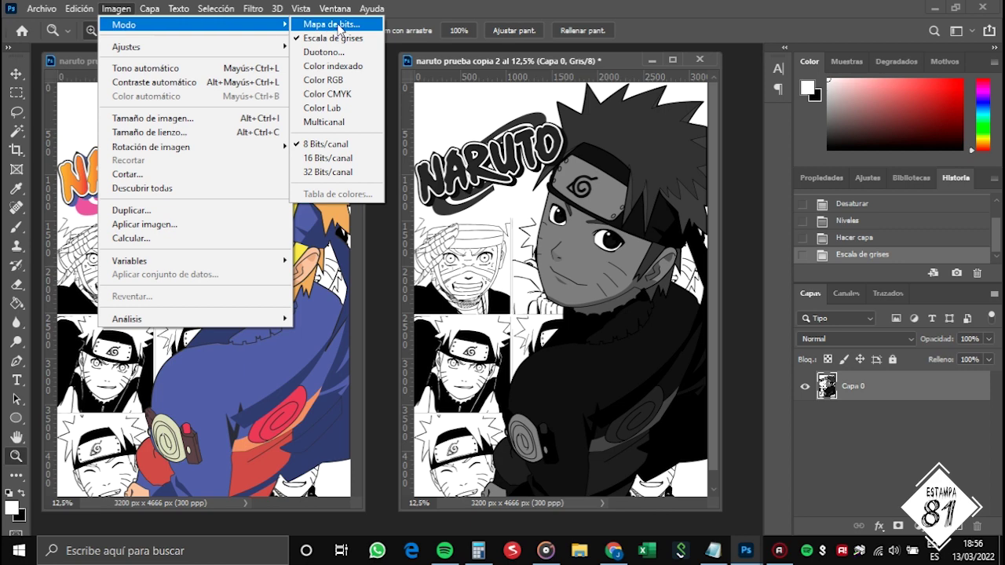
pyautogui.click(340, 28)
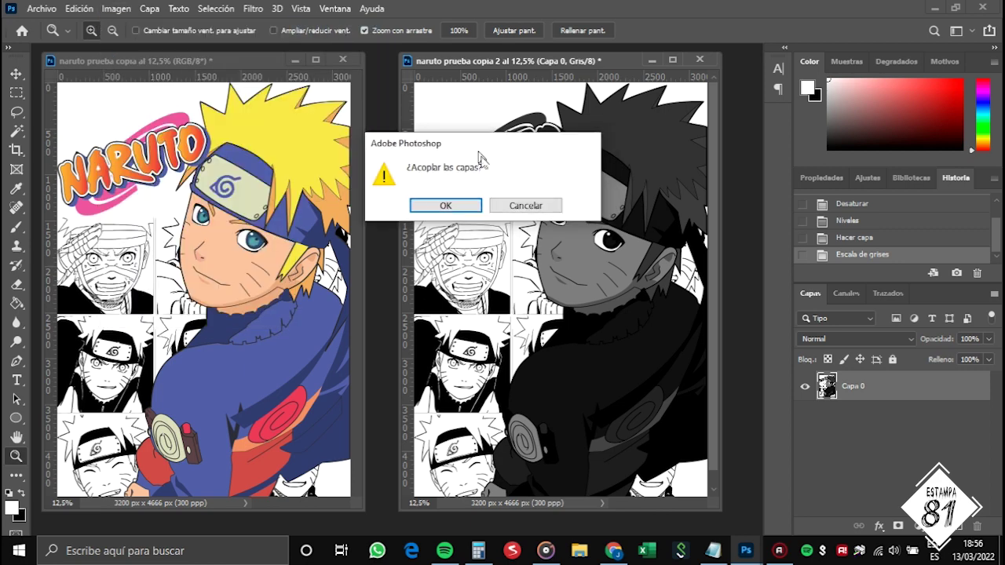
pyautogui.click(462, 203)
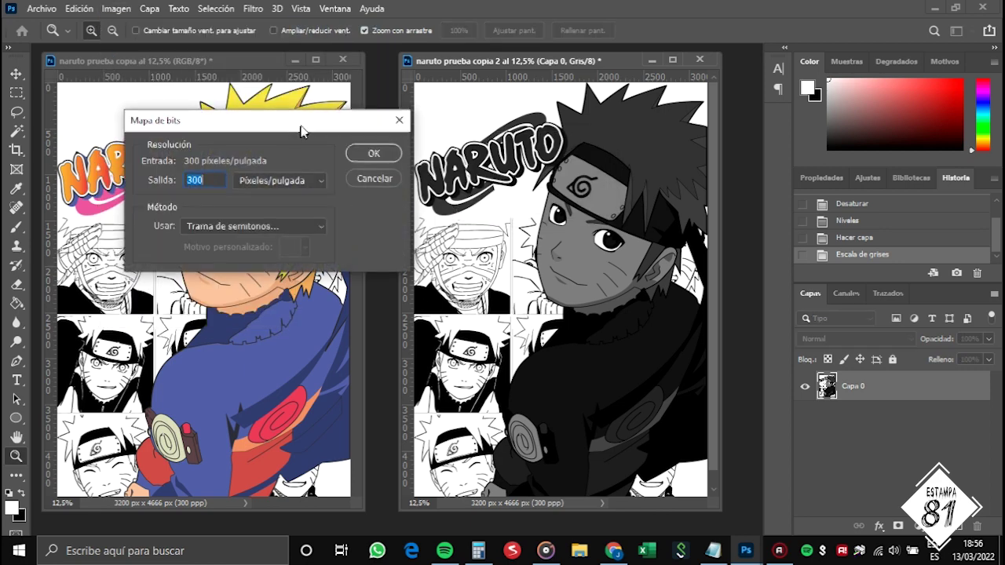
pyautogui.moveTo(291, 124); pyautogui.dragTo(332, 128)
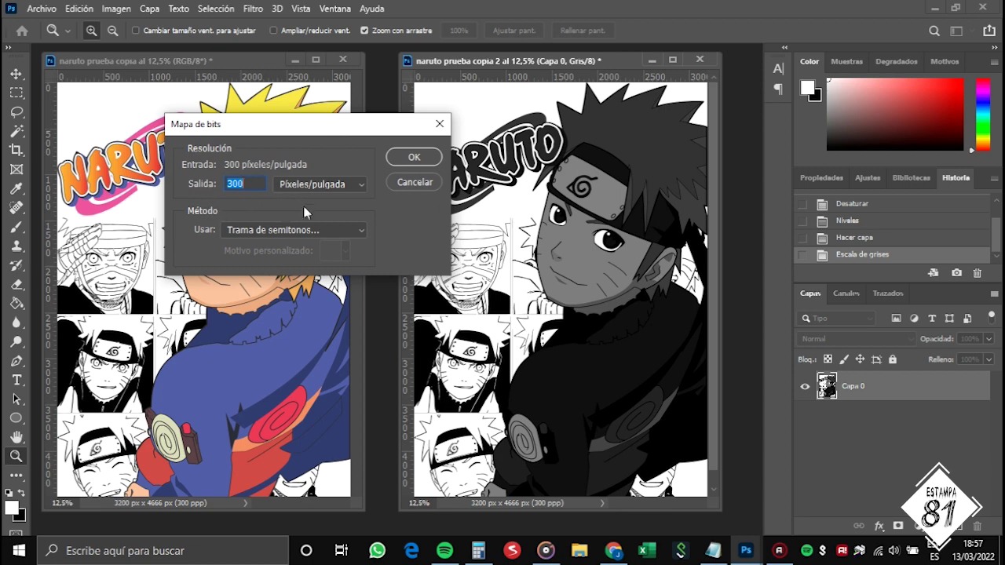
pyautogui.click(420, 158)
# Apply the halftone screen at 35 lines/inch and a 45-degree angle with the round (Redonda) dot shape
pyautogui.moveTo(284, 115); pyautogui.dragTo(354, 116)
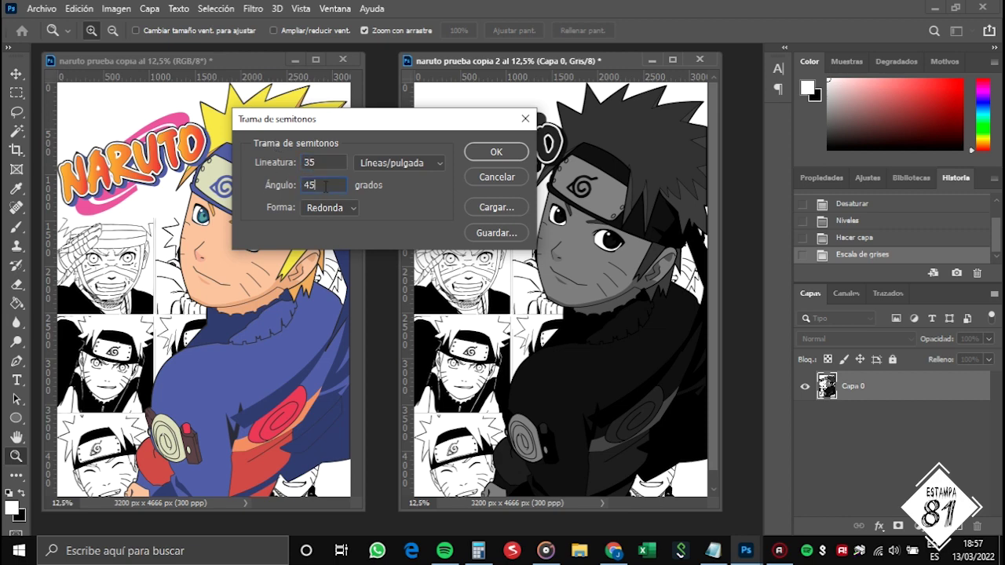
pyautogui.click(356, 212)
pyautogui.click(356, 212)
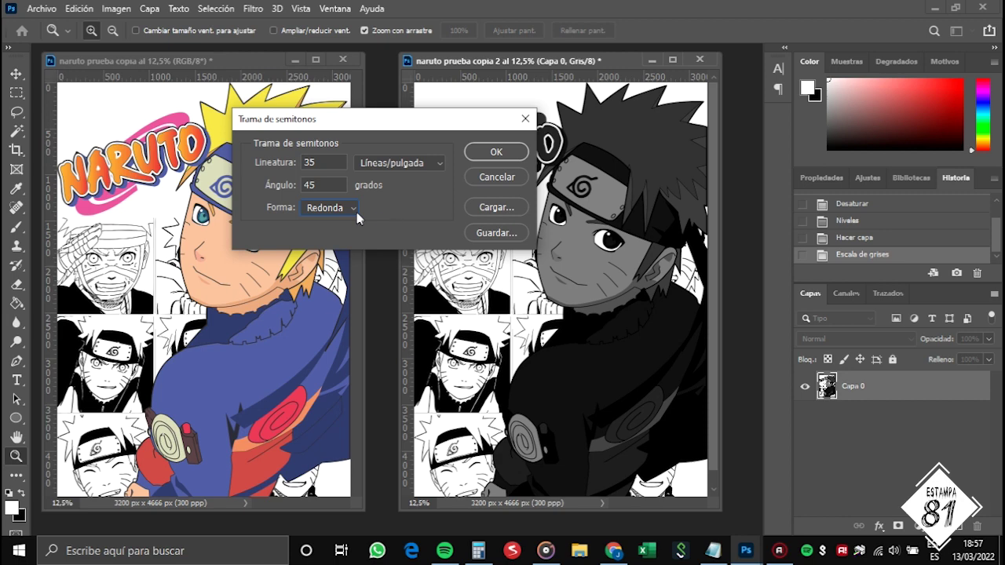
pyautogui.click(499, 154)
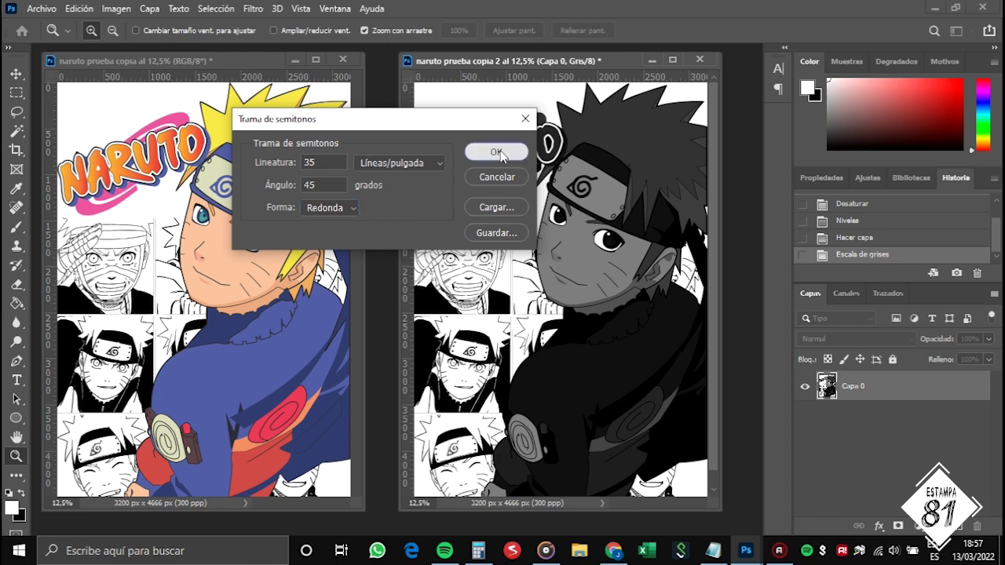
# Examine the halftone dot pattern on the main figure's face and around the eye at 200% magnification
pyautogui.click(659, 192)
pyautogui.click(621, 248)
pyautogui.click(610, 291)
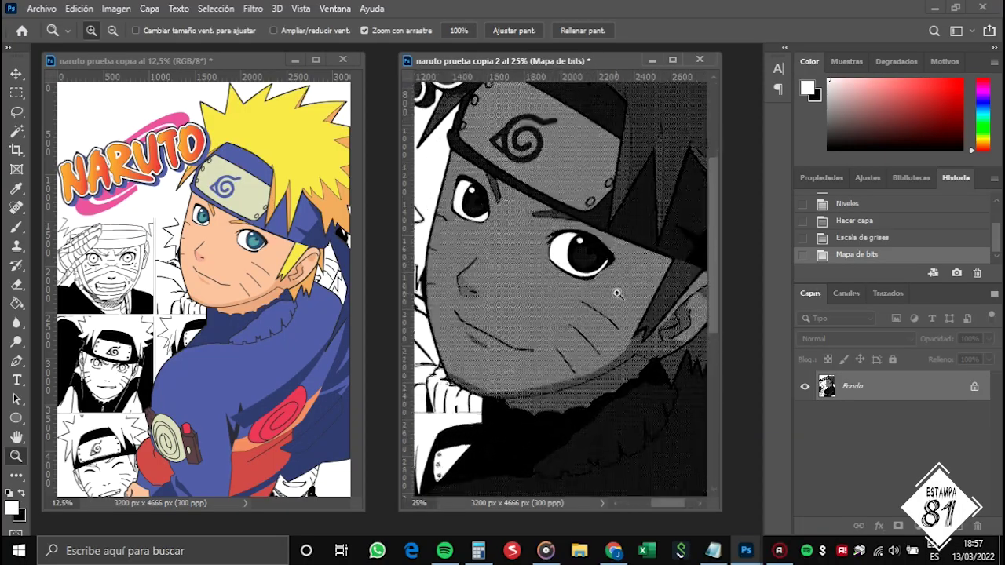
pyautogui.click(616, 299)
pyautogui.click(620, 302)
pyautogui.click(625, 305)
pyautogui.click(626, 305)
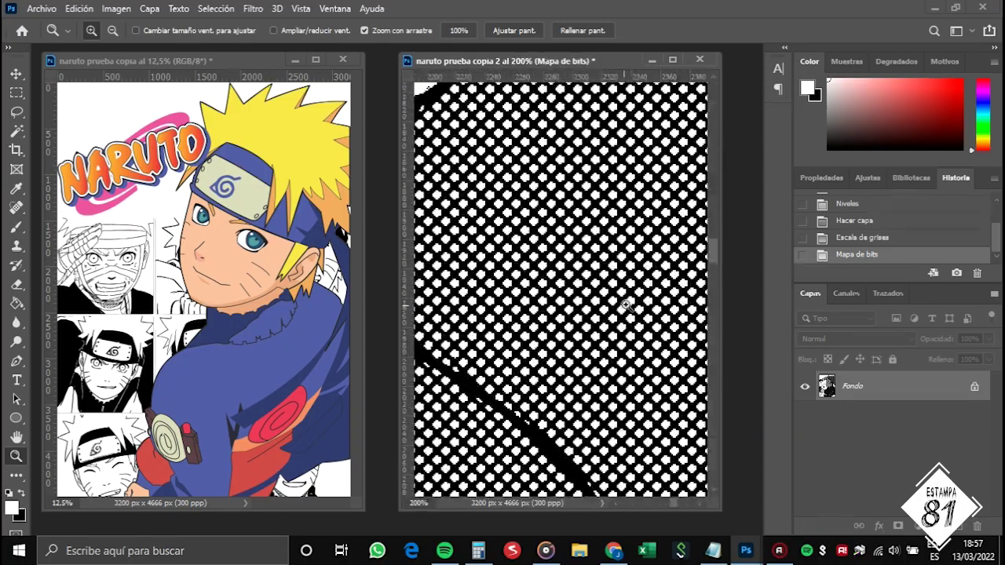
pyautogui.scroll(-3, 569, 257)
pyautogui.scroll(10, 570, 256)
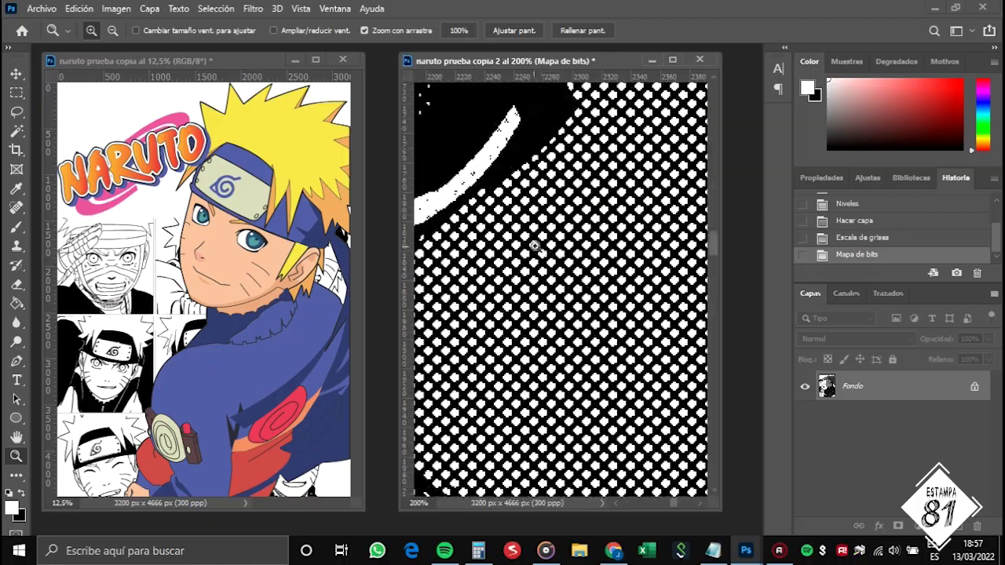
# Convert the halftone bitmap image back to grayscale mode with a size factor of 1
pyautogui.scroll(10, 552, 213)
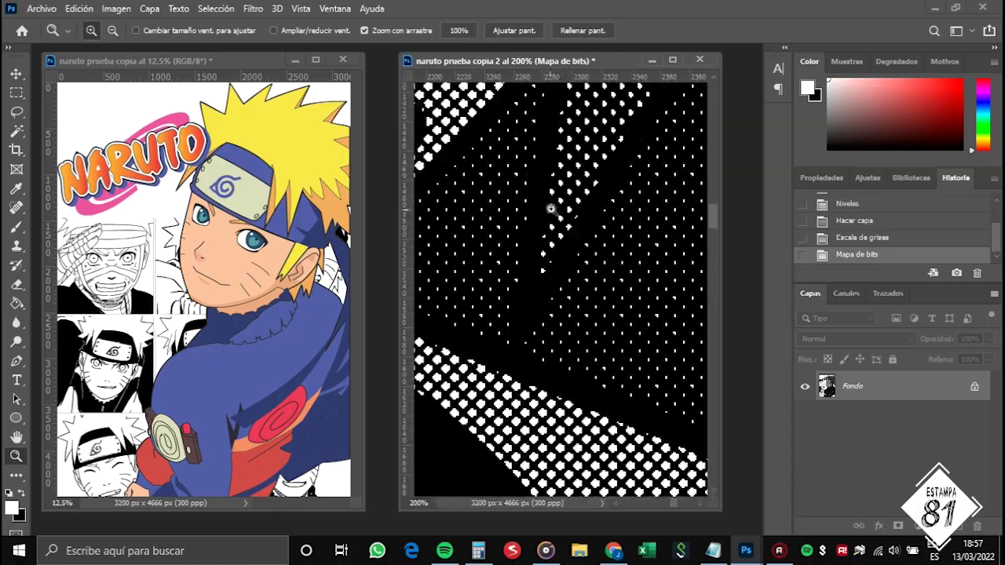
pyautogui.scroll(-4, 593, 334)
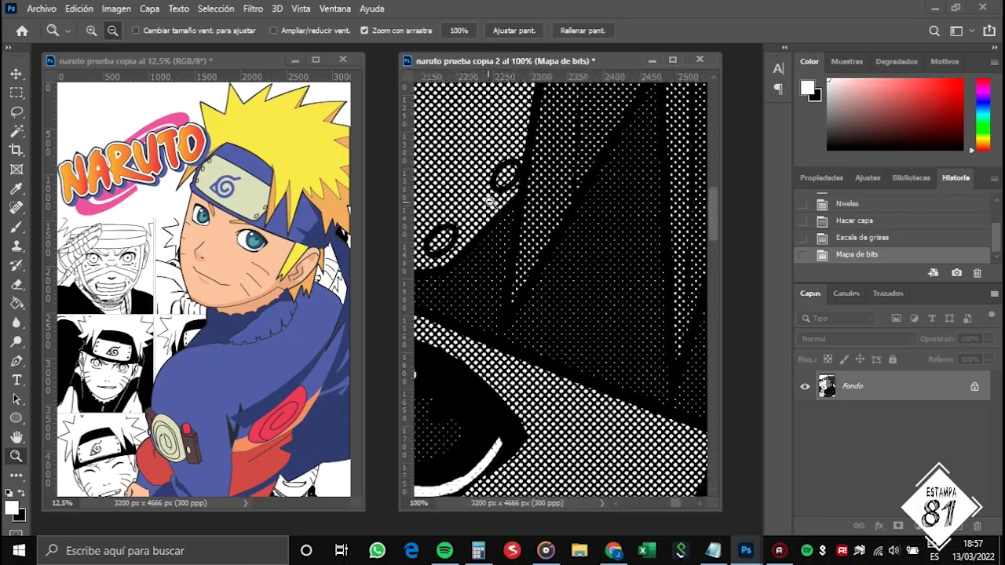
pyautogui.scroll(-3, 593, 334)
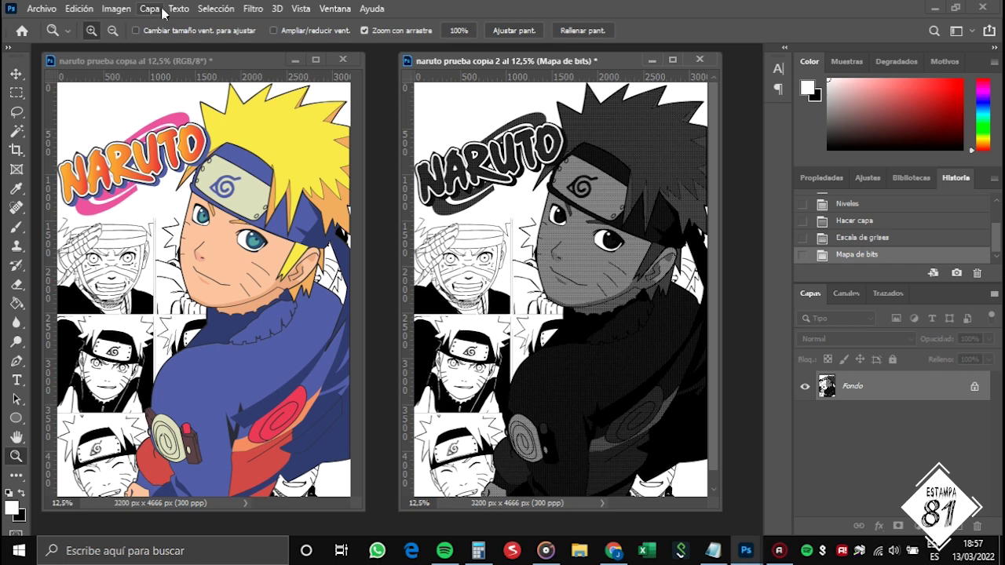
pyautogui.click(120, 9)
pyautogui.moveTo(126, 24)
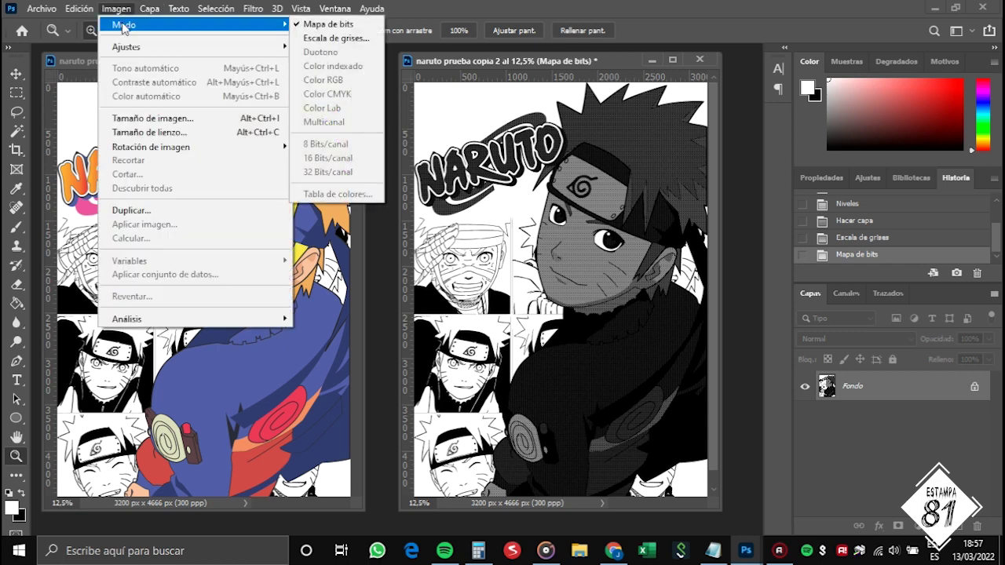
pyautogui.click(337, 37)
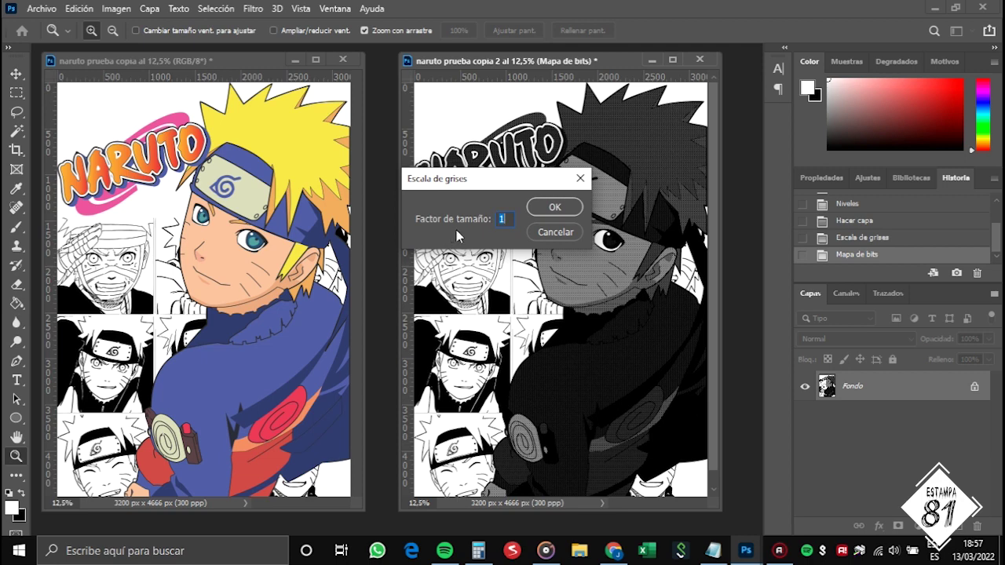
pyautogui.click(547, 207)
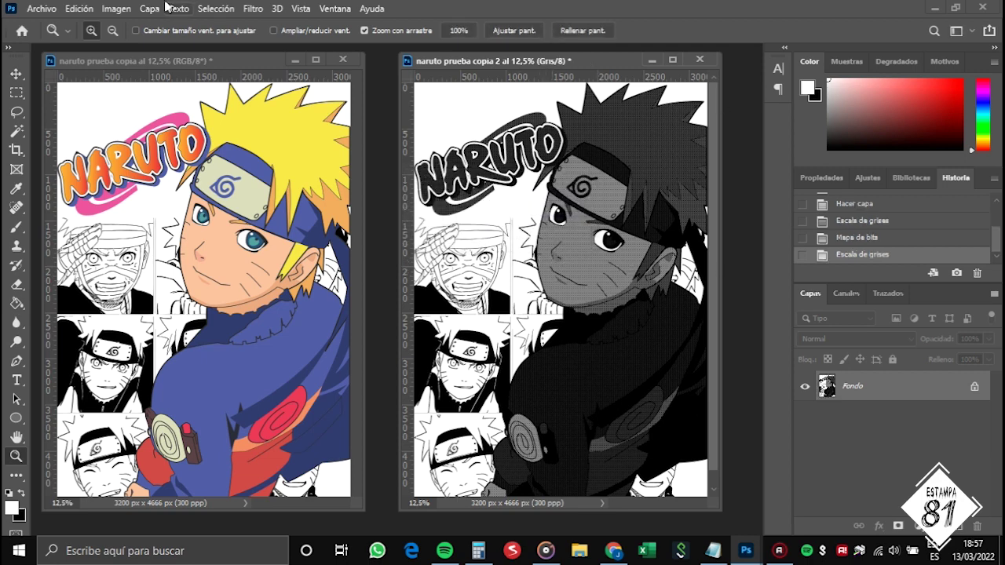
# Select the highlights (Iluminaciones) of the grayscale halftone copy with Color Range, and invert the selection
pyautogui.click(220, 11)
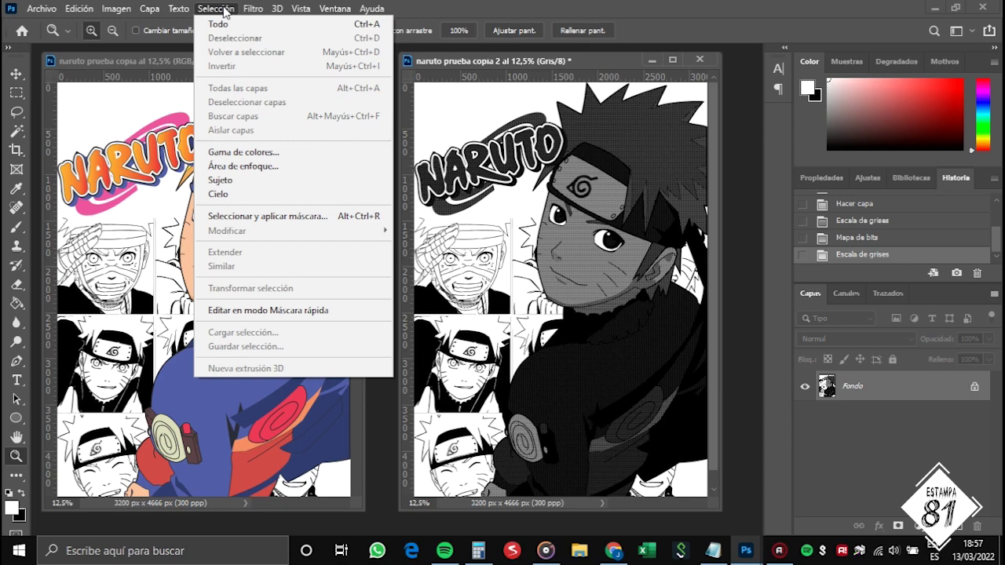
pyautogui.click(281, 153)
pyautogui.click(230, 80)
pyautogui.click(236, 80)
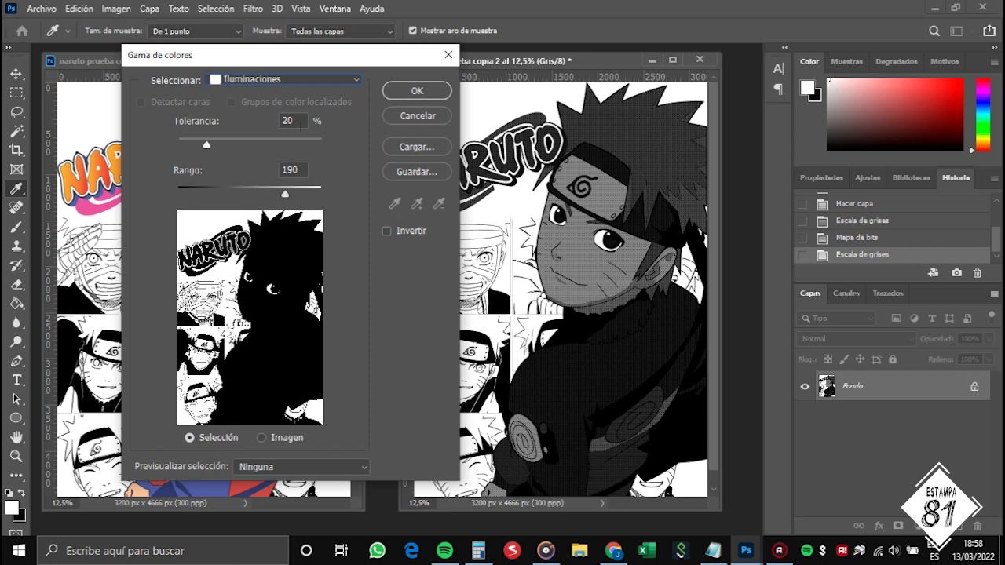
pyautogui.click(417, 91)
pyautogui.press('z')
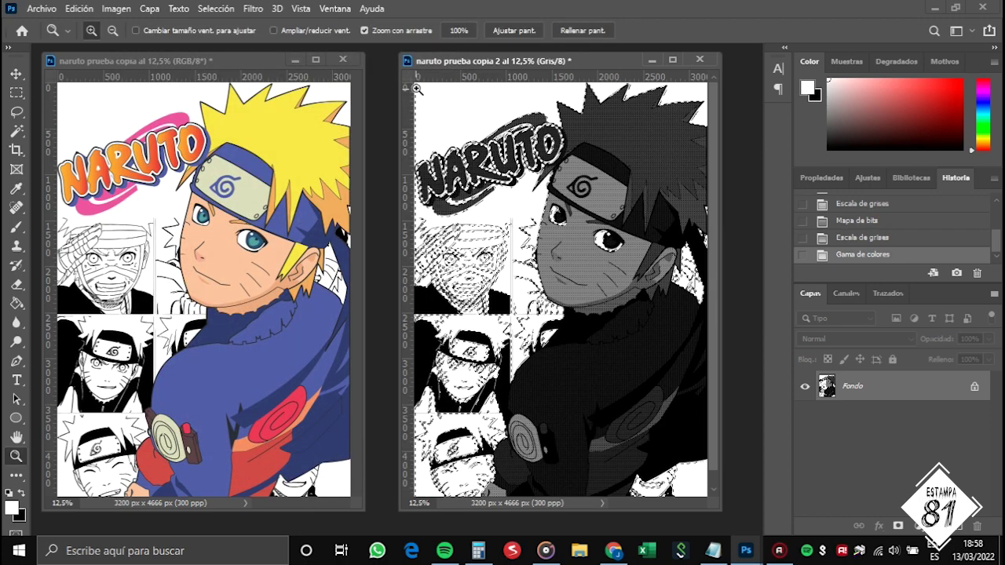
pyautogui.hotkey('shift', 'ctrl', 'i')
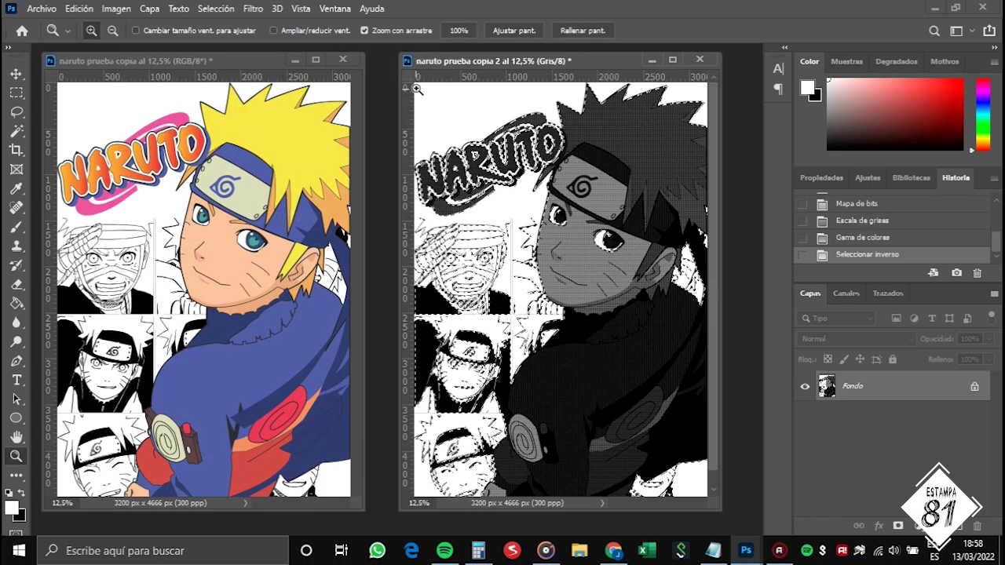
# Transfer the selection outline from the halftone copy to the colour artwork and align it with the image edges
pyautogui.click(18, 132)
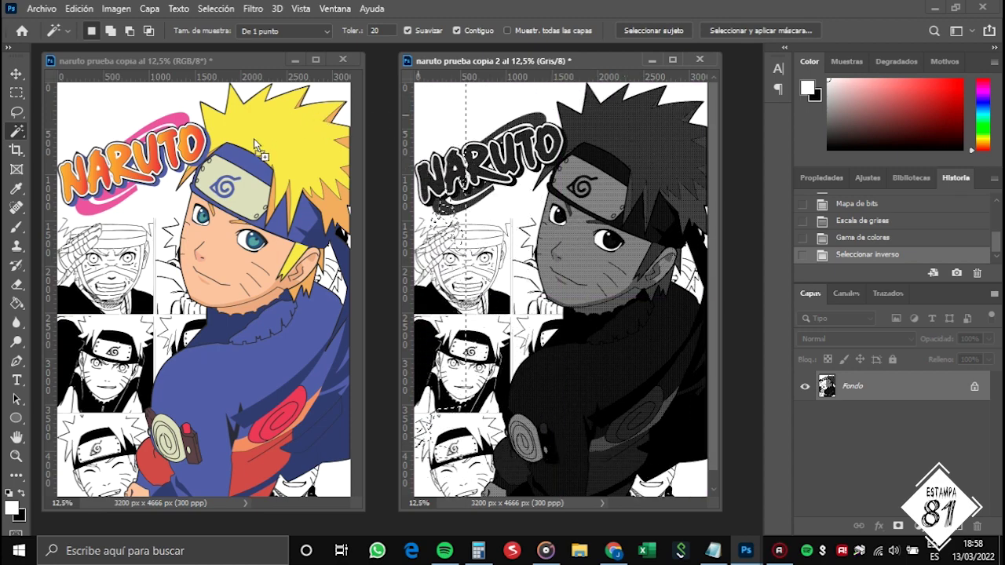
pyautogui.moveTo(254, 138); pyautogui.dragTo(264, 170)
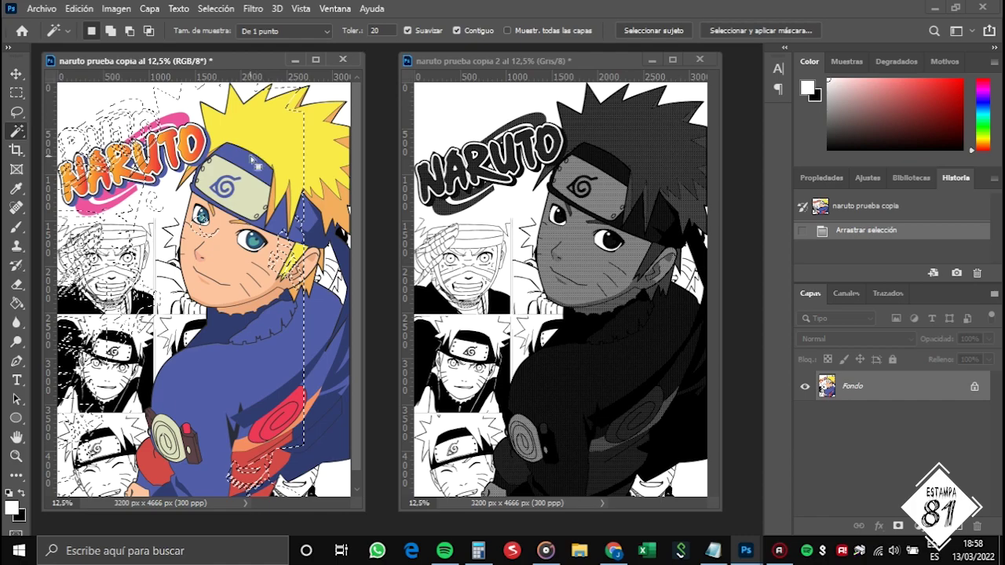
pyautogui.moveTo(232, 135); pyautogui.dragTo(275, 145)
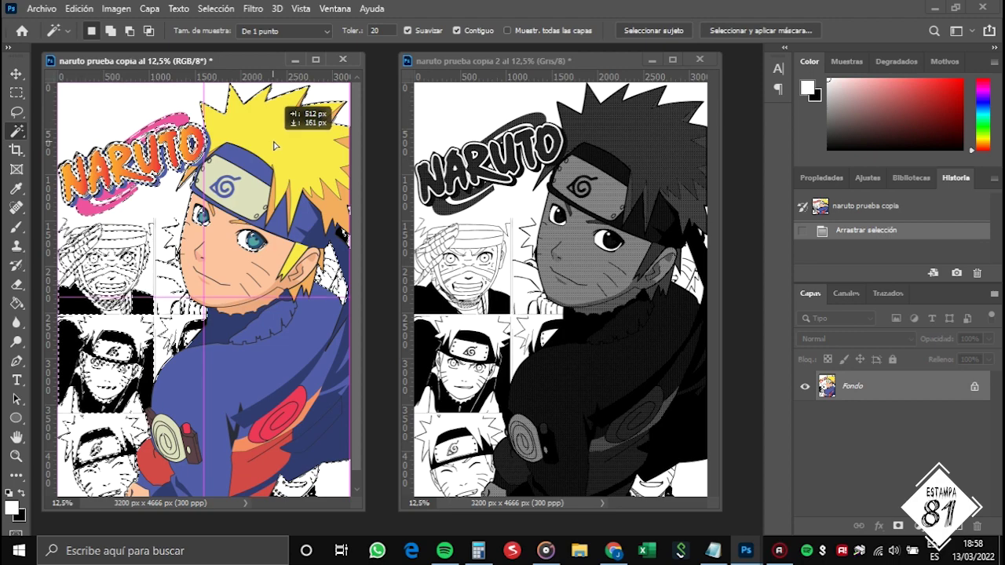
pyautogui.moveTo(275, 144); pyautogui.dragTo(274, 145)
# Copy the selected artwork to a new layer and hide the Fondo layer
pyautogui.rightClick(275, 146)
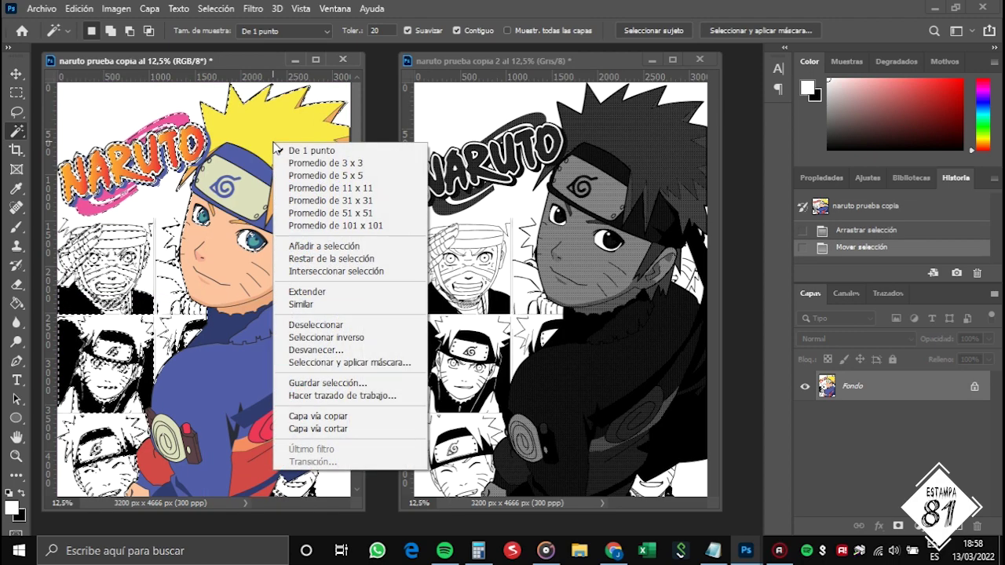
pyautogui.click(346, 420)
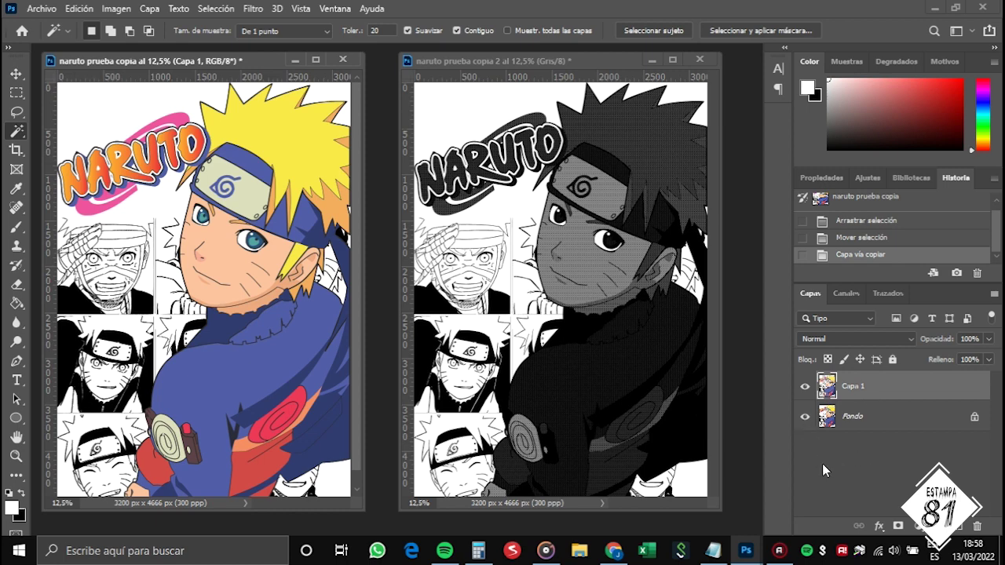
pyautogui.click(805, 418)
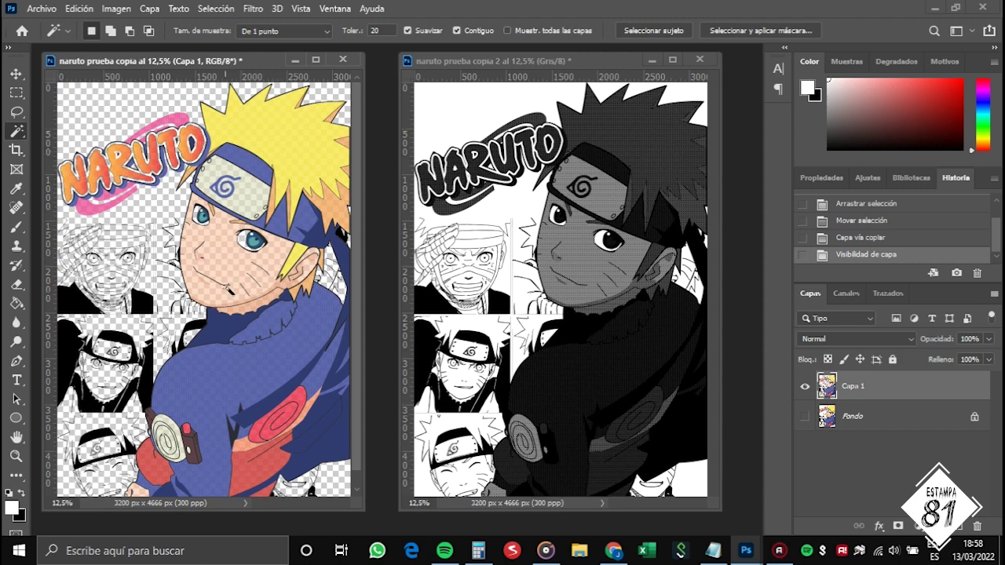
# Examine the transparent halftone dots on the colour figure's headband and forehead at 200% magnification
pyautogui.click(16, 459)
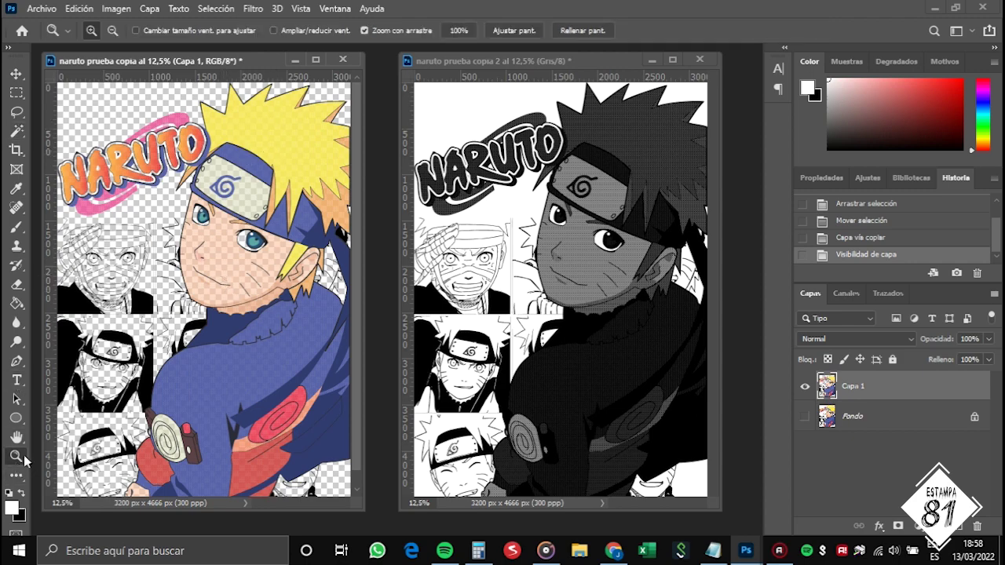
pyautogui.moveTo(228, 227)
pyautogui.mouseDown()
pyautogui.moveTo(200, 280)
pyautogui.moveTo(262, 240)
pyautogui.moveTo(244, 238)
pyautogui.mouseUp()
pyautogui.scroll(10, 239, 234)
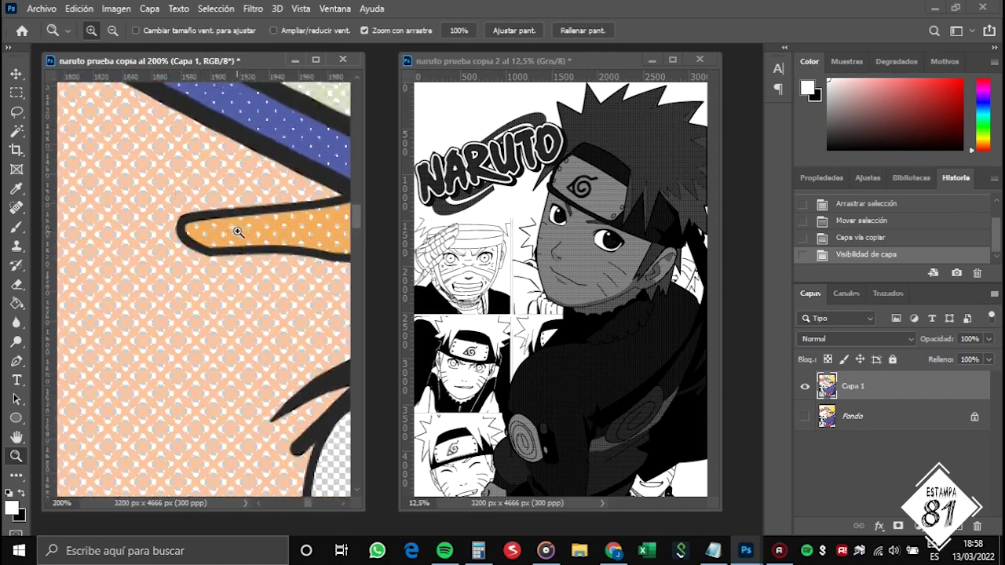
pyautogui.scroll(10, 238, 232)
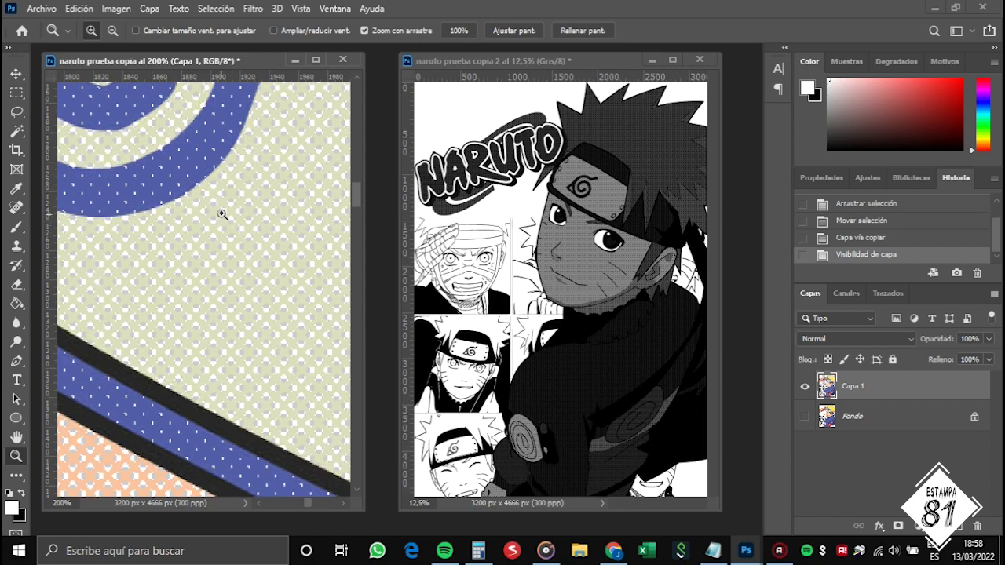
pyautogui.scroll(5, 207, 199)
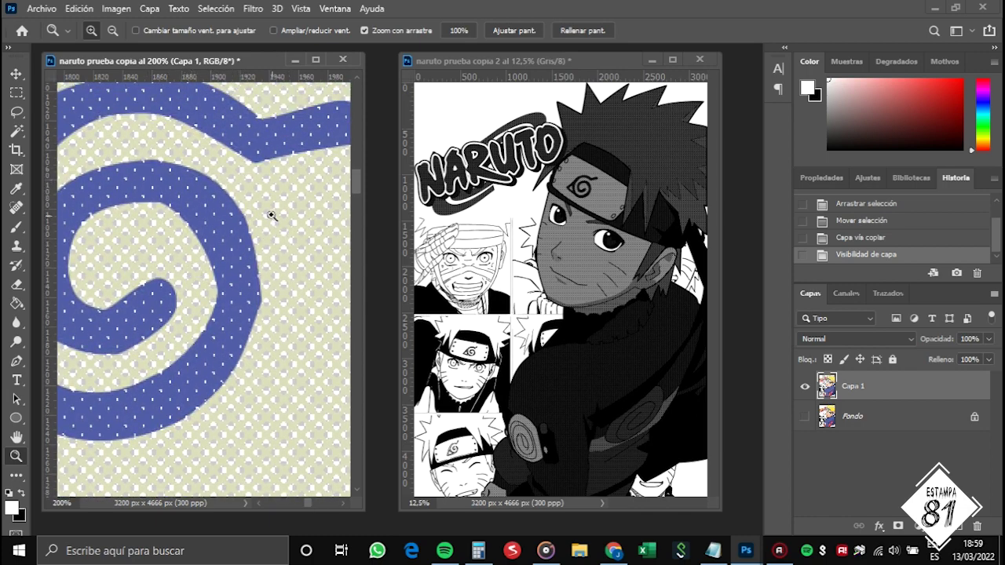
pyautogui.scroll(-4, 212, 225)
pyautogui.scroll(-12, 212, 225)
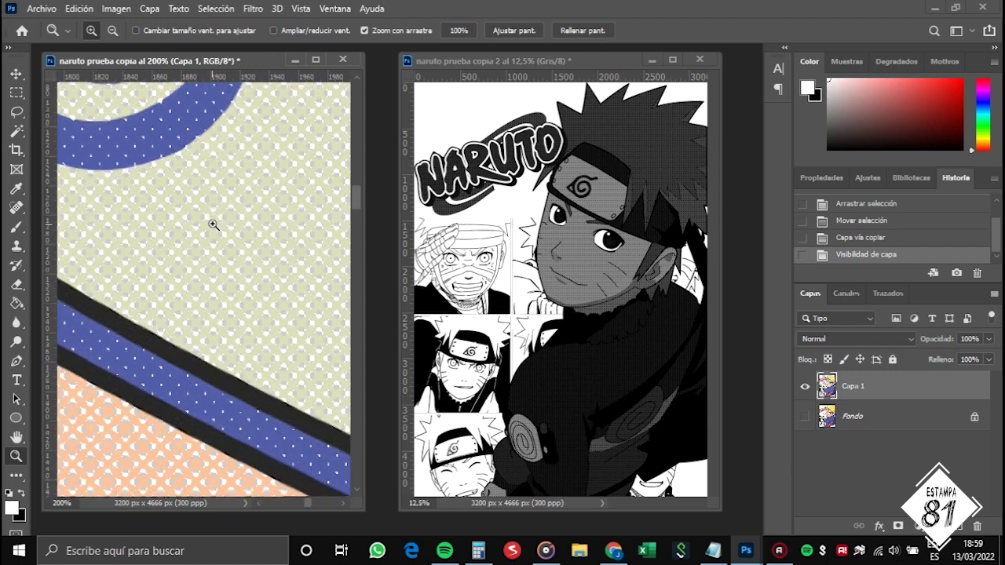
pyautogui.scroll(-3, 212, 226)
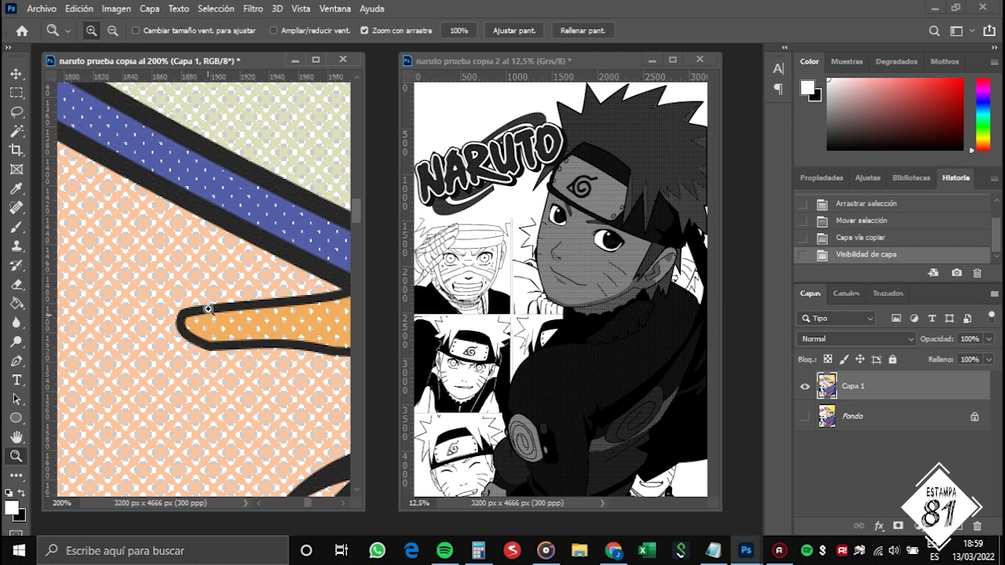
pyautogui.scroll(-1, 212, 293)
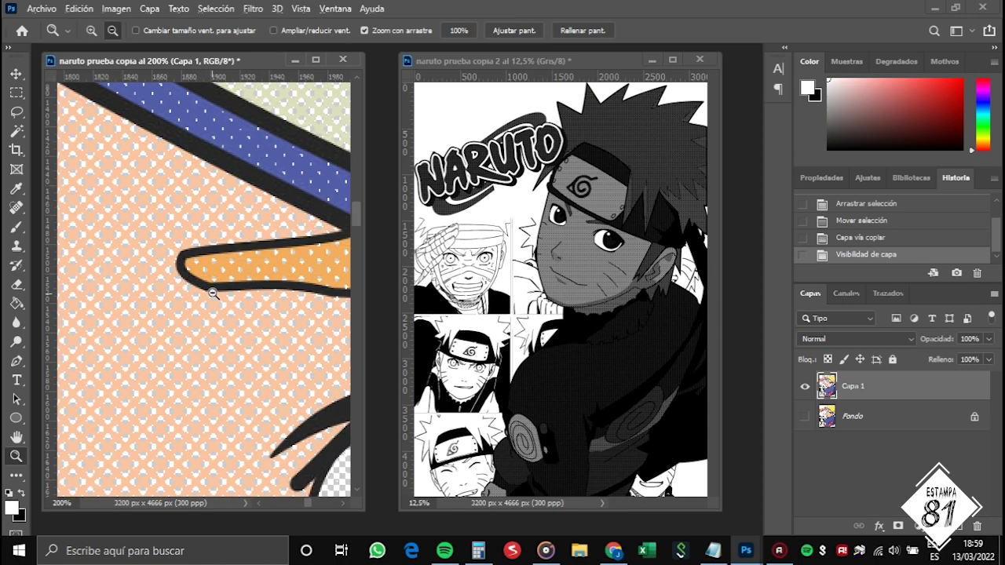
# Compare how the halftone cutout looks around the eyes and forehead at magnifications between 16.67% and 100%
pyautogui.keyDown('alt'); pyautogui.click(212, 292); pyautogui.keyUp('alt')
pyautogui.keyDown('alt'); pyautogui.click(212, 293); pyautogui.keyUp('alt')
pyautogui.click(233, 370)
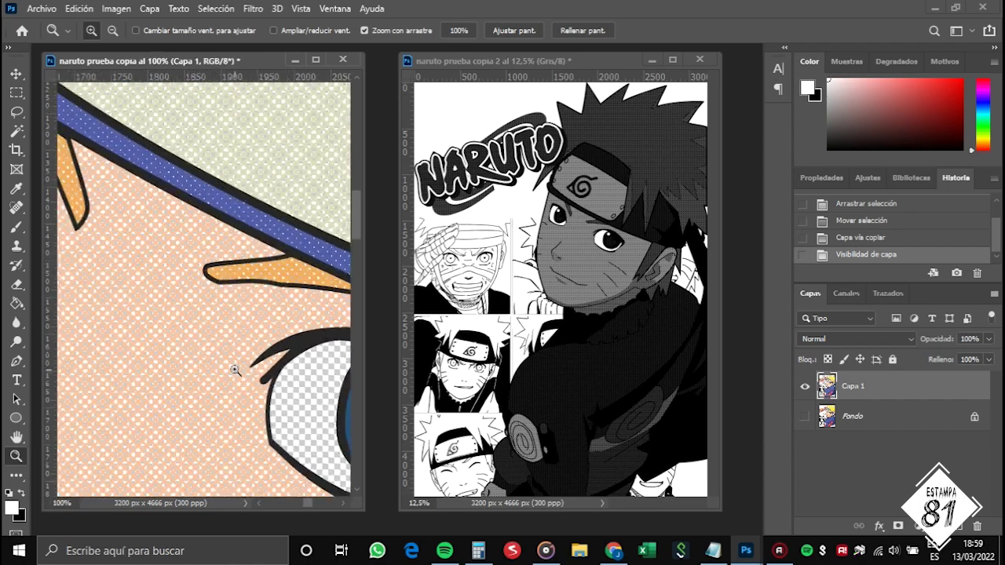
pyautogui.keyDown('alt'); pyautogui.click(193, 363); pyautogui.keyUp('alt')
pyautogui.keyDown('alt'); pyautogui.click(191, 361); pyautogui.keyUp('alt')
pyautogui.keyDown('alt'); pyautogui.click(191, 362); pyautogui.keyUp('alt')
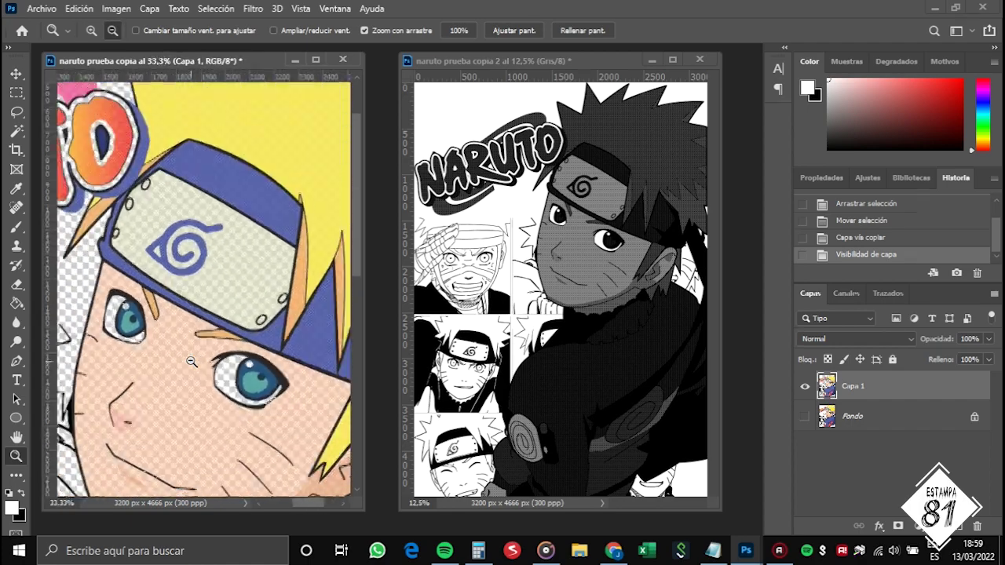
pyautogui.keyDown('alt'); pyautogui.click(190, 362); pyautogui.keyUp('alt')
pyautogui.click(167, 390)
pyautogui.click(167, 390)
pyautogui.click(167, 390)
pyautogui.click(168, 390)
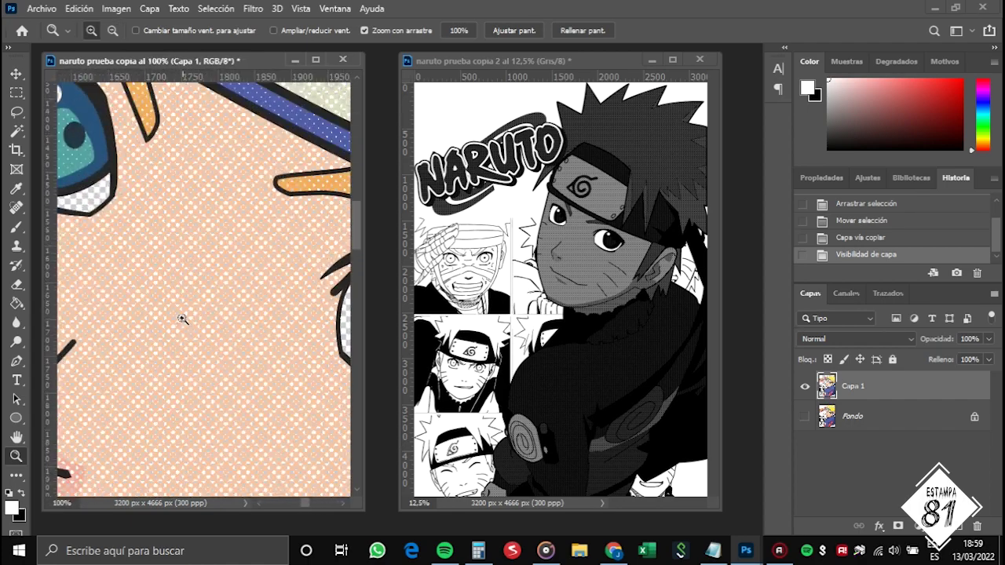
pyautogui.keyDown('alt'); pyautogui.click(179, 323); pyautogui.keyUp('alt')
pyautogui.keyDown('alt'); pyautogui.click(180, 320); pyautogui.keyUp('alt')
pyautogui.keyDown('alt'); pyautogui.click(180, 320); pyautogui.keyUp('alt')
pyautogui.keyDown('alt'); pyautogui.click(182, 316); pyautogui.keyUp('alt')
pyautogui.keyDown('alt'); pyautogui.click(181, 316); pyautogui.keyUp('alt')
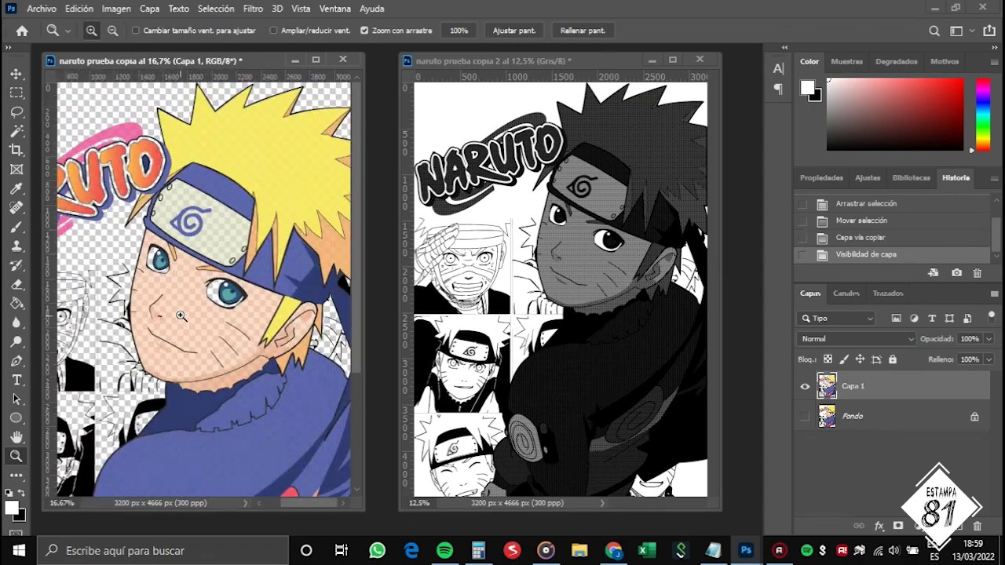
# Inspect the transparent dots around the colour figure's mouth at 200% and 300% magnification
pyautogui.keyDown('alt'); pyautogui.click(216, 280); pyautogui.keyUp('alt')
pyautogui.click(216, 281)
pyautogui.click(216, 280)
pyautogui.click(216, 280)
pyautogui.click(215, 280)
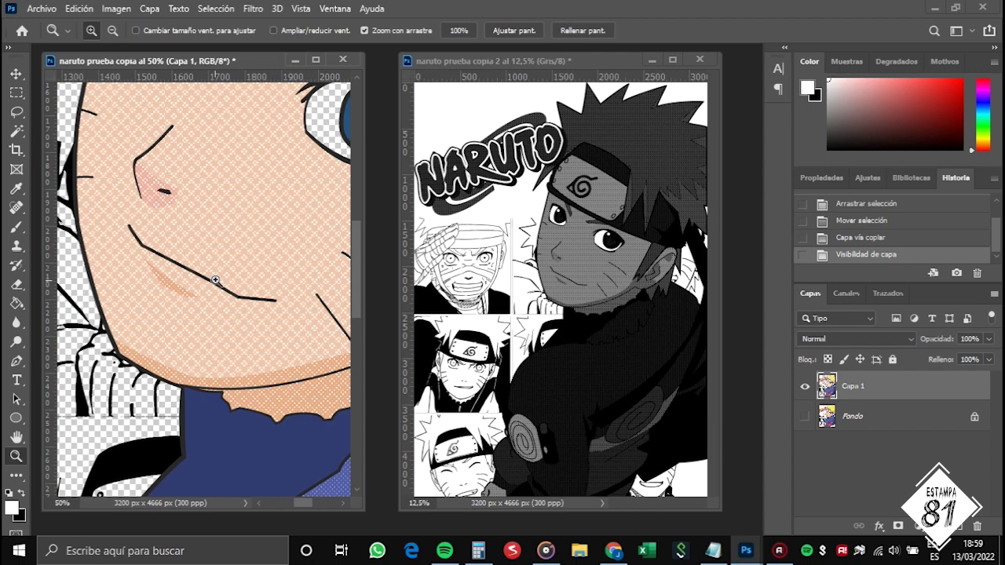
pyautogui.keyDown('alt'); pyautogui.click(215, 281); pyautogui.keyUp('alt')
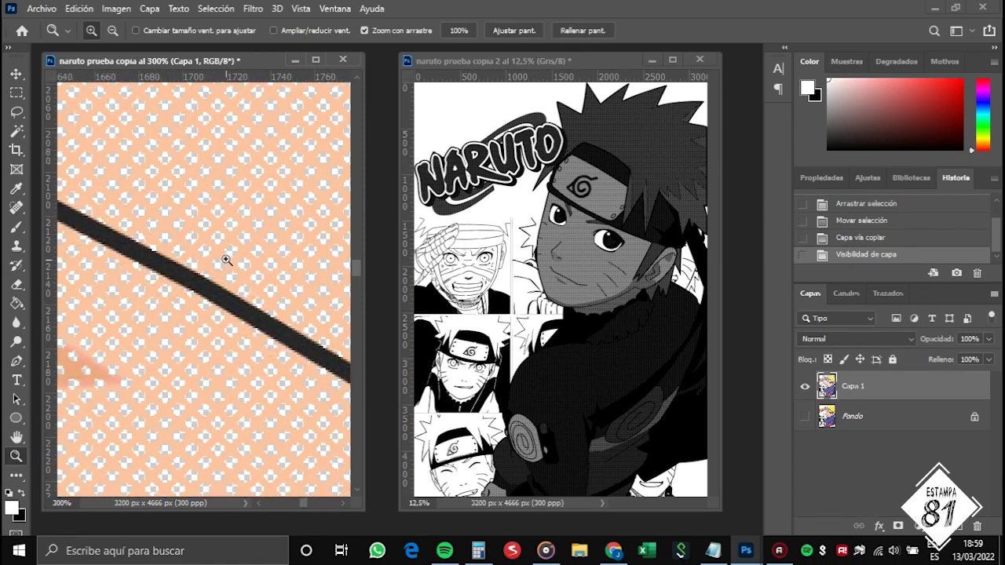
pyautogui.press('alt')
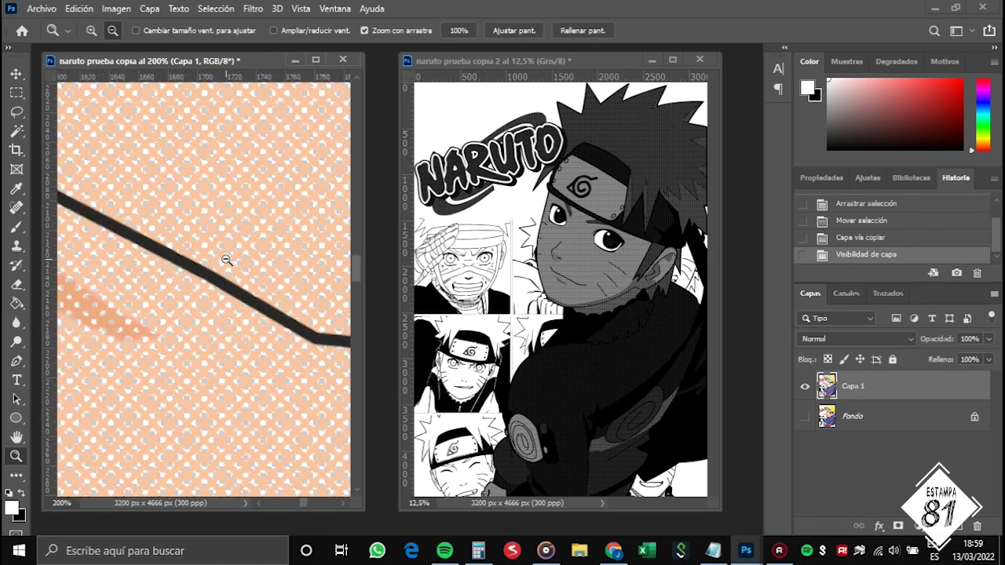
pyautogui.keyDown('alt'); pyautogui.click(227, 260); pyautogui.keyUp('alt')
pyautogui.click(216, 258)
pyautogui.click(200, 255)
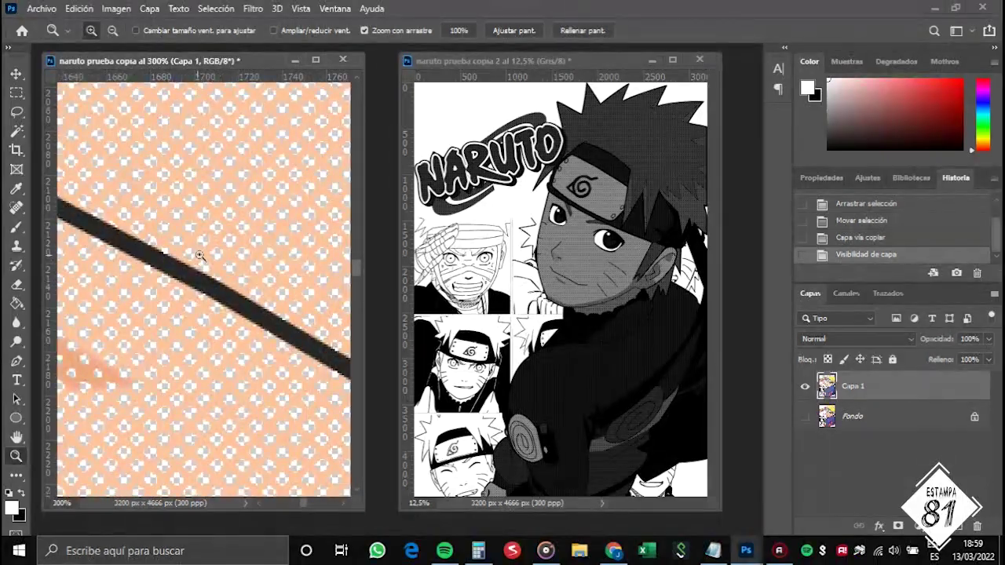
pyautogui.press('alt')
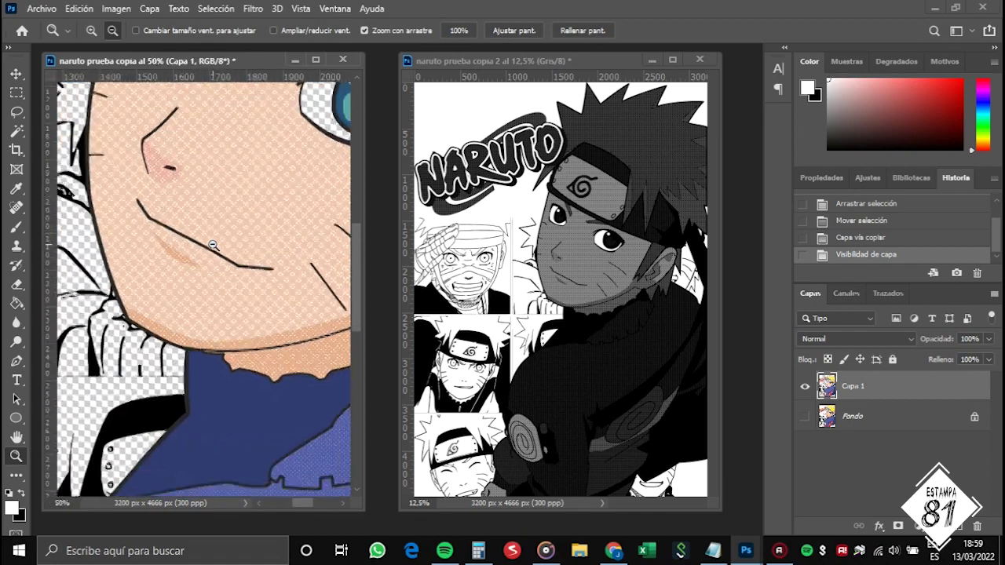
# Inspect the halftone dots on the blue jacket and the NARUTO logo of the colour artwork
pyautogui.keyDown('alt'); pyautogui.click(212, 246); pyautogui.keyUp('alt')
pyautogui.keyDown('alt'); pyautogui.click(212, 245); pyautogui.keyUp('alt')
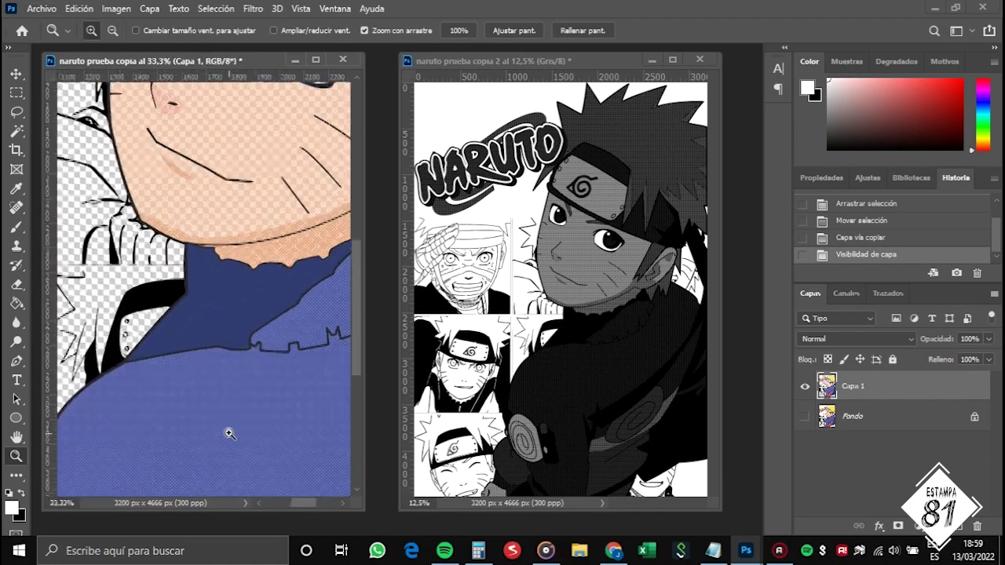
pyautogui.click(206, 352)
pyautogui.press('alt')
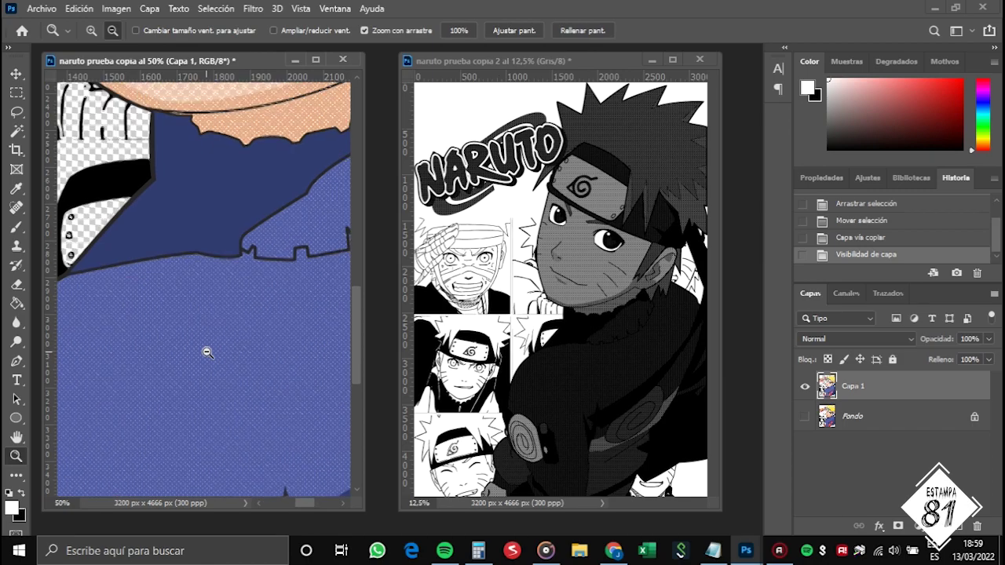
pyautogui.keyDown('alt'); pyautogui.click(207, 352); pyautogui.keyUp('alt')
pyautogui.keyDown('alt'); pyautogui.click(206, 353); pyautogui.keyUp('alt')
pyautogui.keyDown('alt'); pyautogui.click(206, 352); pyautogui.keyUp('alt')
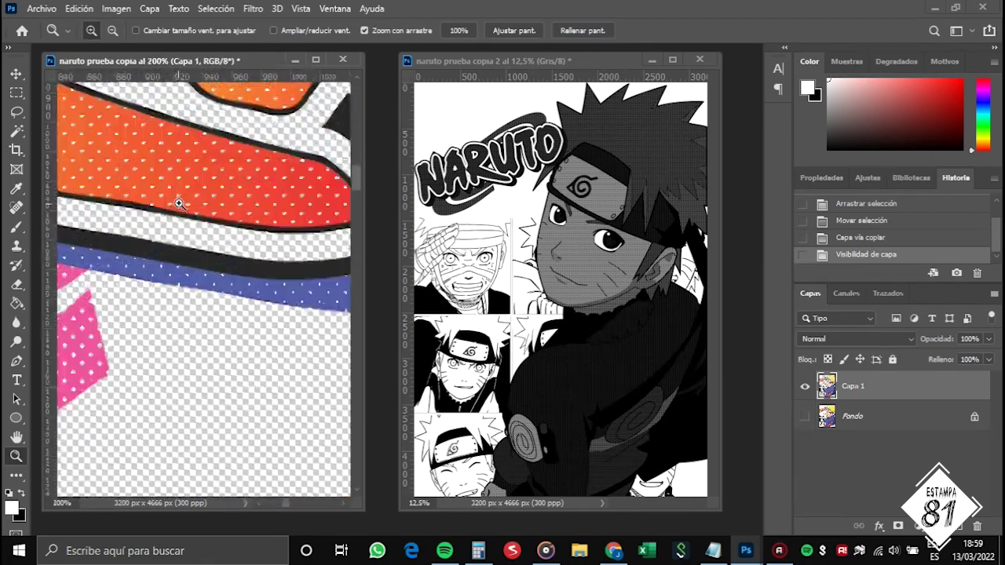
# Inspect the transparent halftone dots across the colour figure's yellow hair and the upper part of the blue headband
pyautogui.press('alt')
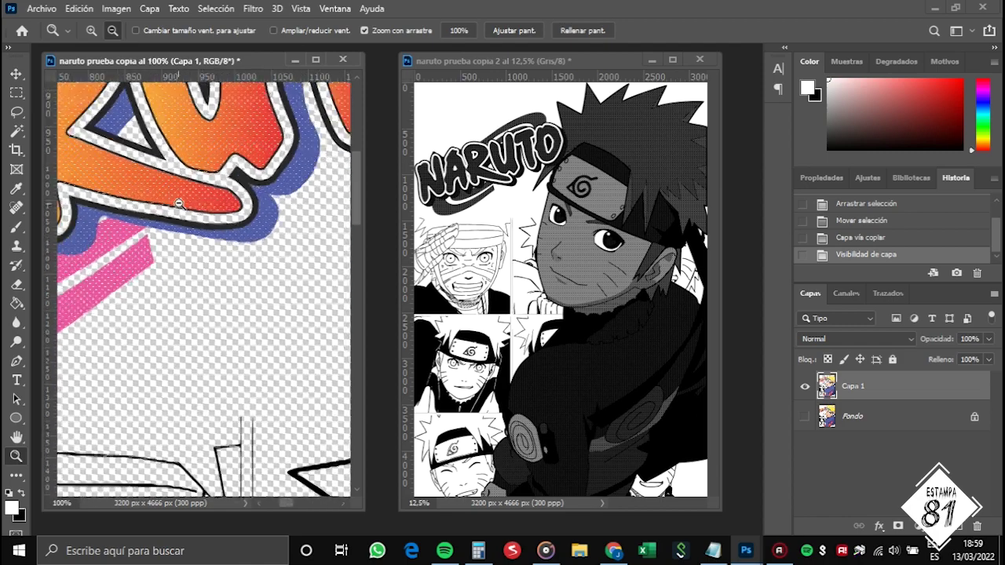
pyautogui.keyDown('alt'); pyautogui.click(179, 203); pyautogui.keyUp('alt')
pyautogui.keyDown('alt'); pyautogui.click(190, 355); pyautogui.keyUp('alt')
pyautogui.keyDown('alt'); pyautogui.click(267, 208); pyautogui.keyUp('alt')
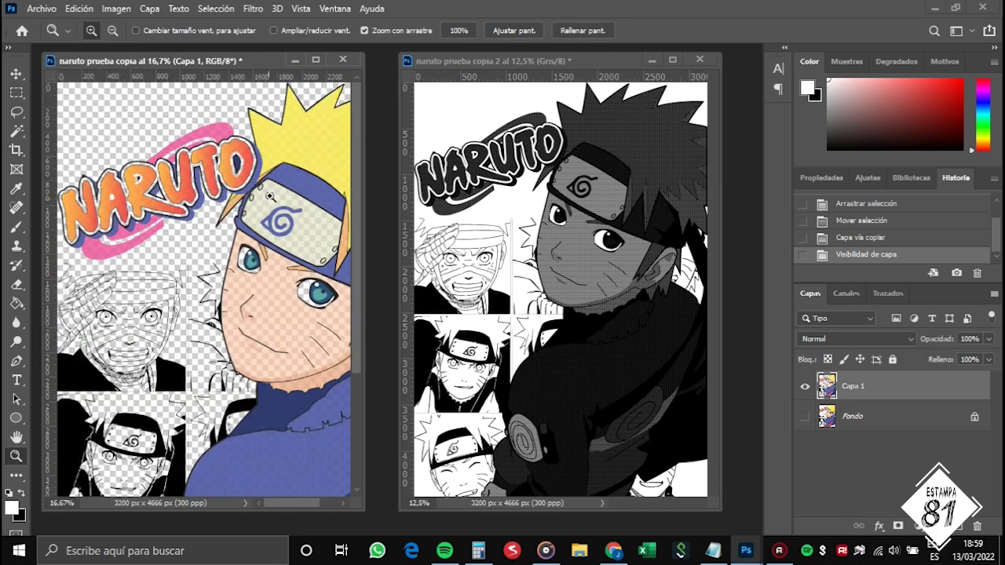
pyautogui.click(299, 141)
pyautogui.click(298, 141)
pyautogui.click(298, 141)
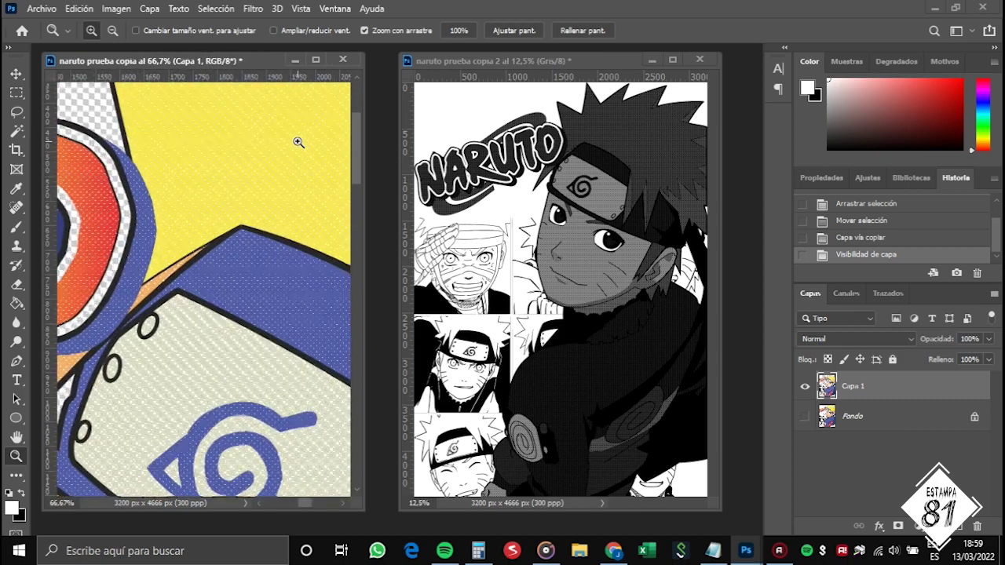
pyautogui.click(298, 141)
pyautogui.keyDown('alt'); pyautogui.click(206, 204); pyautogui.keyUp('alt')
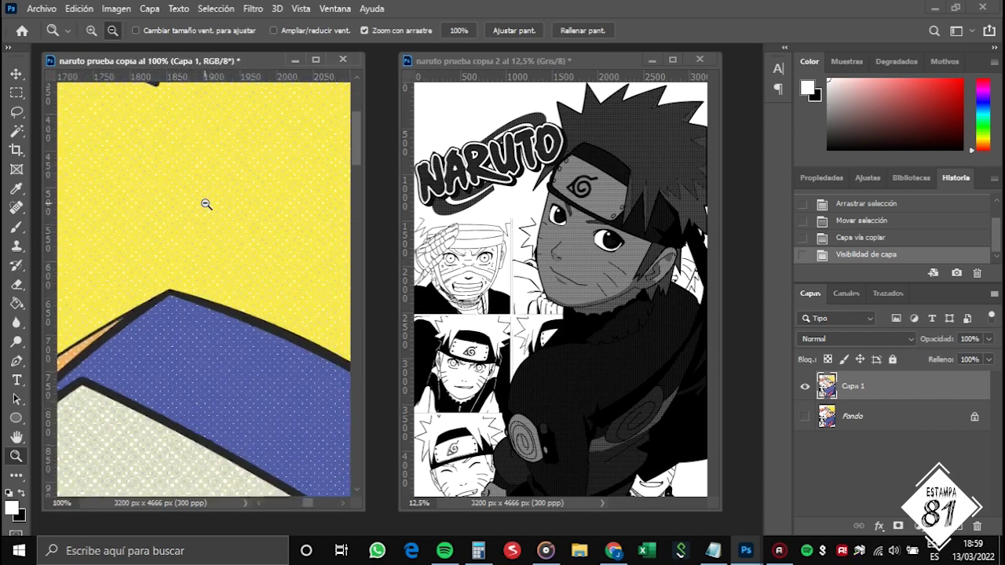
pyautogui.keyDown('alt'); pyautogui.click(205, 204); pyautogui.keyUp('alt')
# Check the halftone cutout on the colour figure's headband and face at 25% and 33.33%, and view the artwork at 12.5%
pyautogui.click(226, 247)
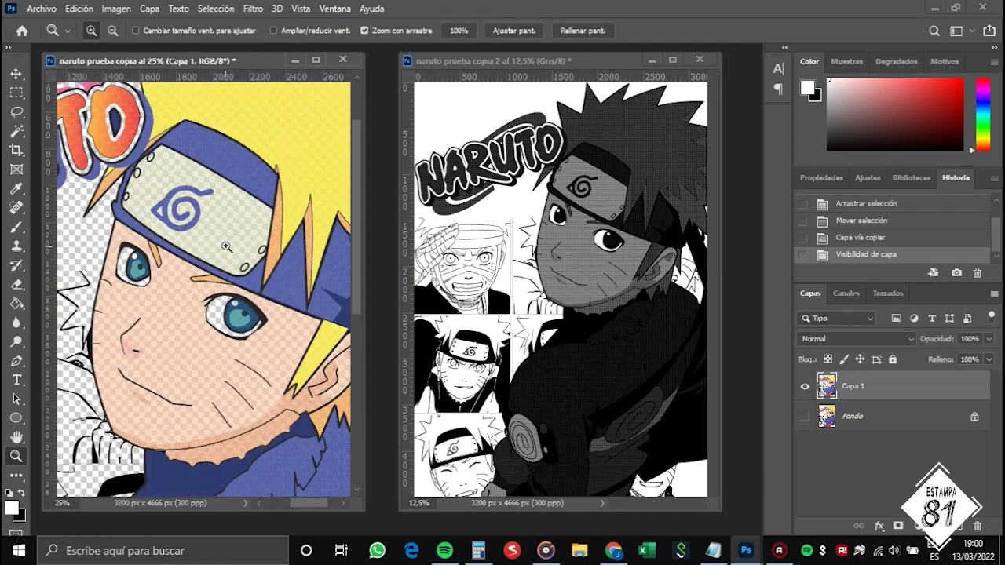
pyautogui.click(226, 246)
pyautogui.keyDown('alt'); pyautogui.click(226, 247); pyautogui.keyUp('alt')
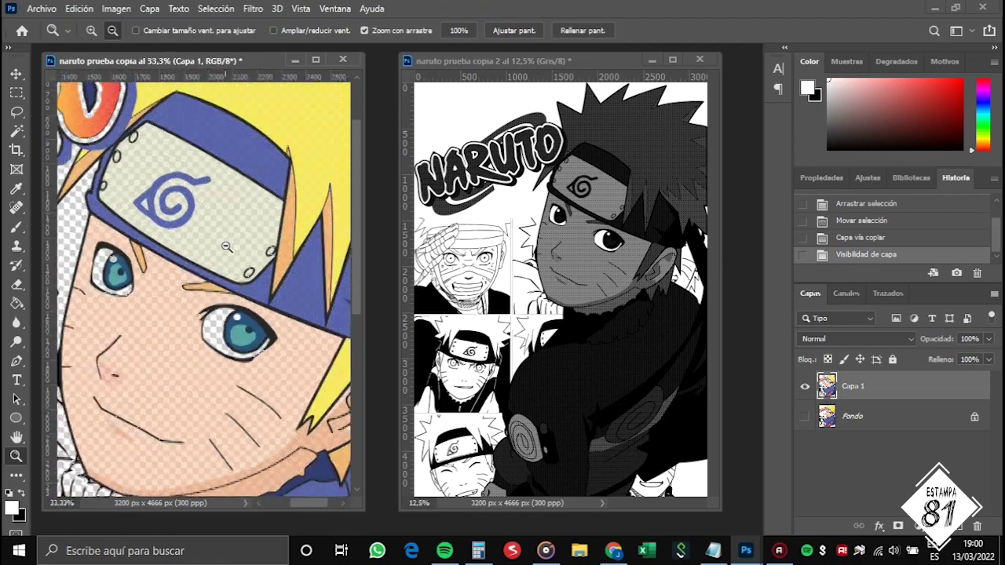
pyautogui.keyDown('alt'); pyautogui.click(226, 246); pyautogui.keyUp('alt')
pyautogui.keyDown('alt'); pyautogui.click(226, 247); pyautogui.keyUp('alt')
pyautogui.click(226, 246)
# Apply a Hue/Saturation adjustment to Capa 1 with saturation at +43
pyautogui.click(116, 9)
pyautogui.moveTo(163, 49)
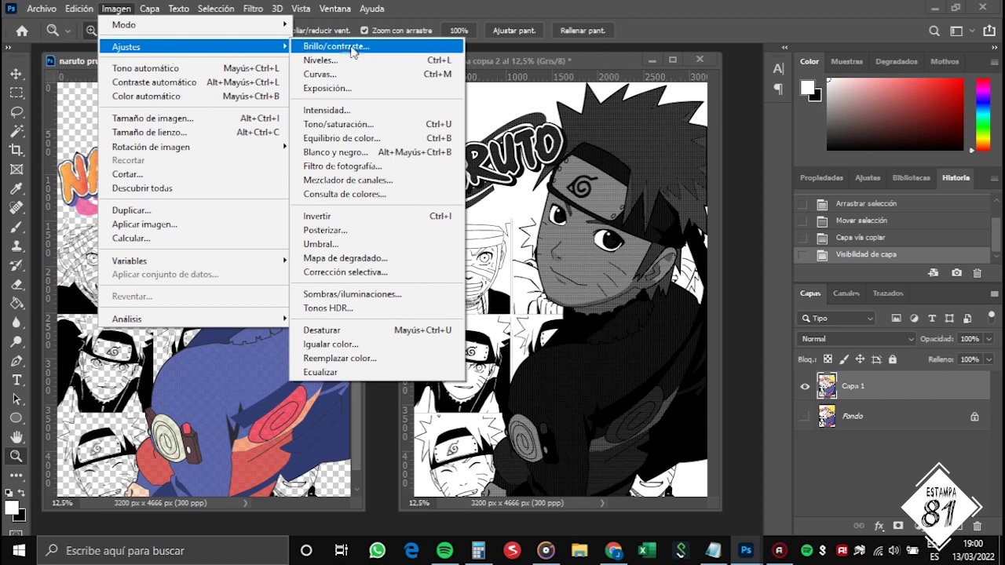
pyautogui.click(335, 126)
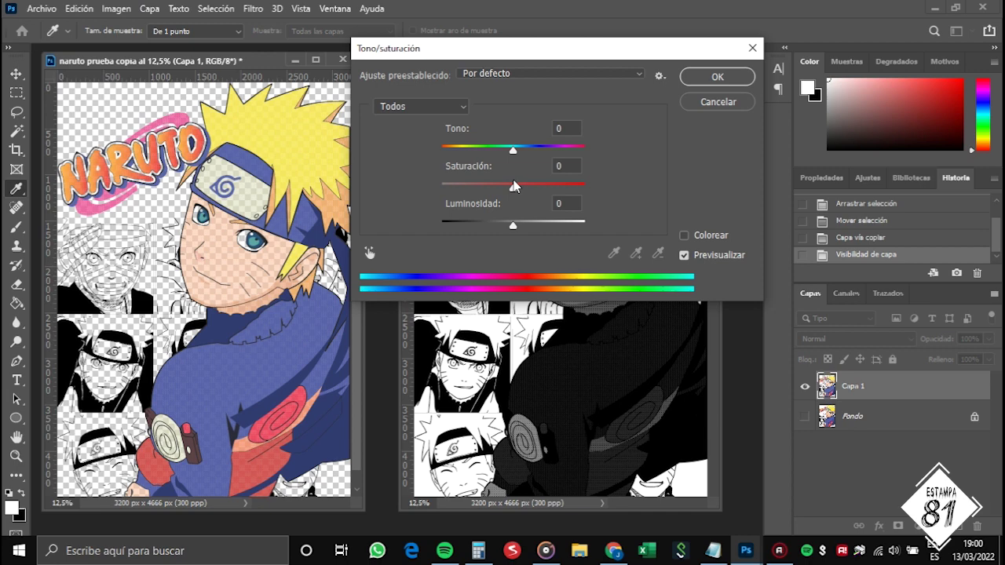
pyautogui.moveTo(519, 187); pyautogui.dragTo(547, 196)
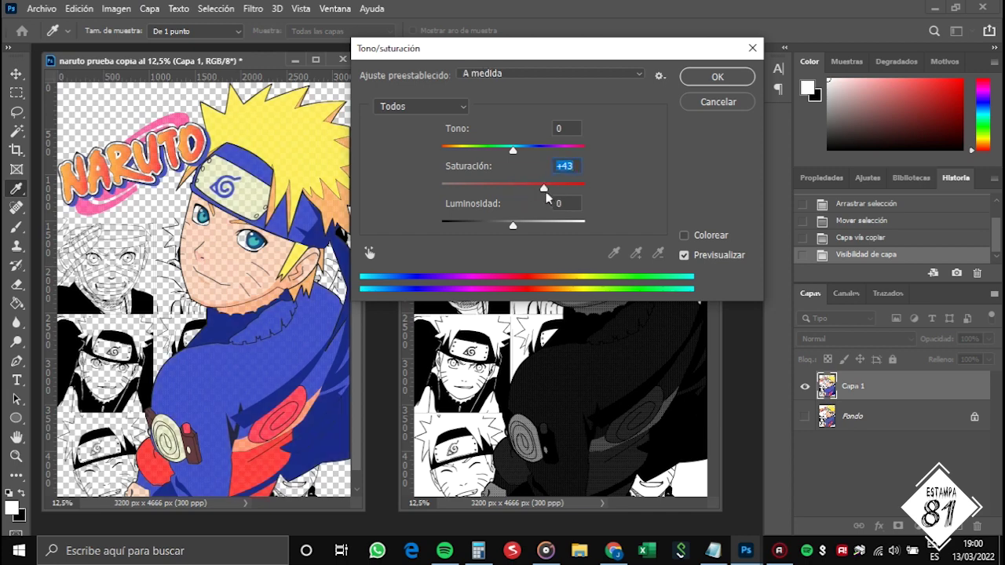
pyautogui.click(715, 76)
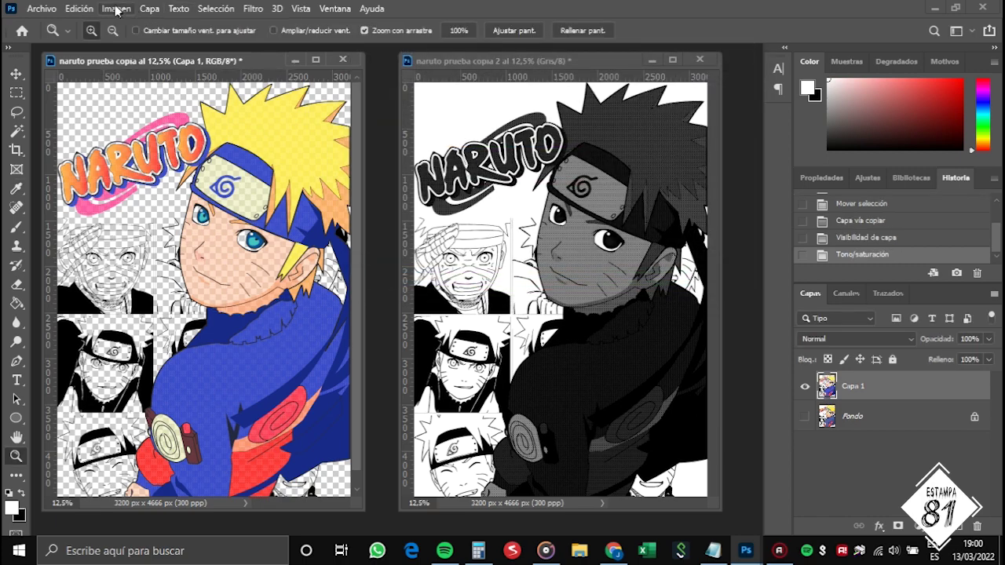
# Apply a Vibrance (Intensidad) adjustment to Capa 1 with slight increases in both vibrance and saturation
pyautogui.click(117, 9)
pyautogui.moveTo(130, 46)
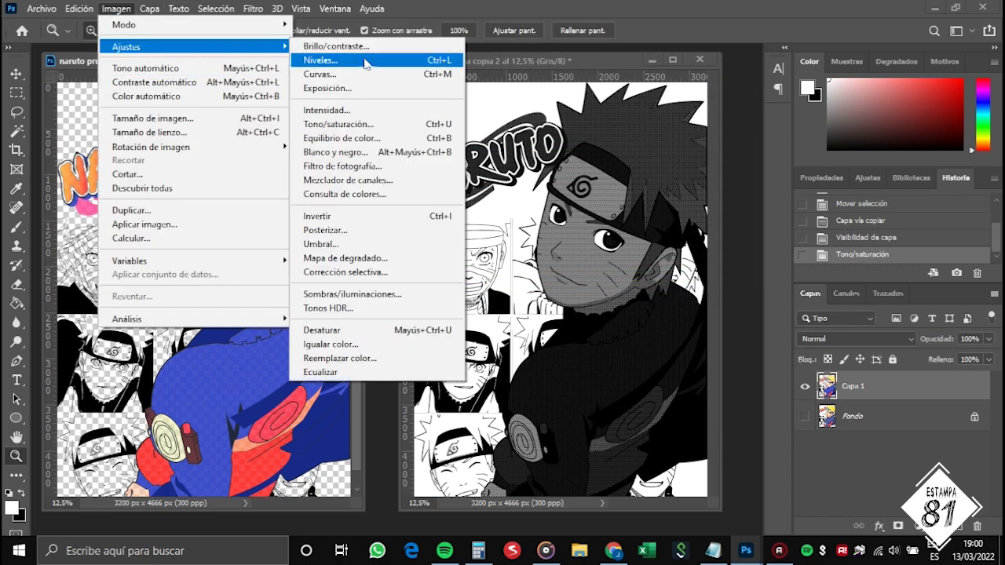
pyautogui.click(385, 109)
pyautogui.moveTo(446, 272); pyautogui.dragTo(452, 270)
pyautogui.moveTo(446, 228)
pyautogui.mouseDown()
pyautogui.moveTo(457, 229)
pyautogui.moveTo(425, 228)
pyautogui.moveTo(445, 228)
pyautogui.mouseUp()
pyautogui.moveTo(452, 270); pyautogui.dragTo(456, 270)
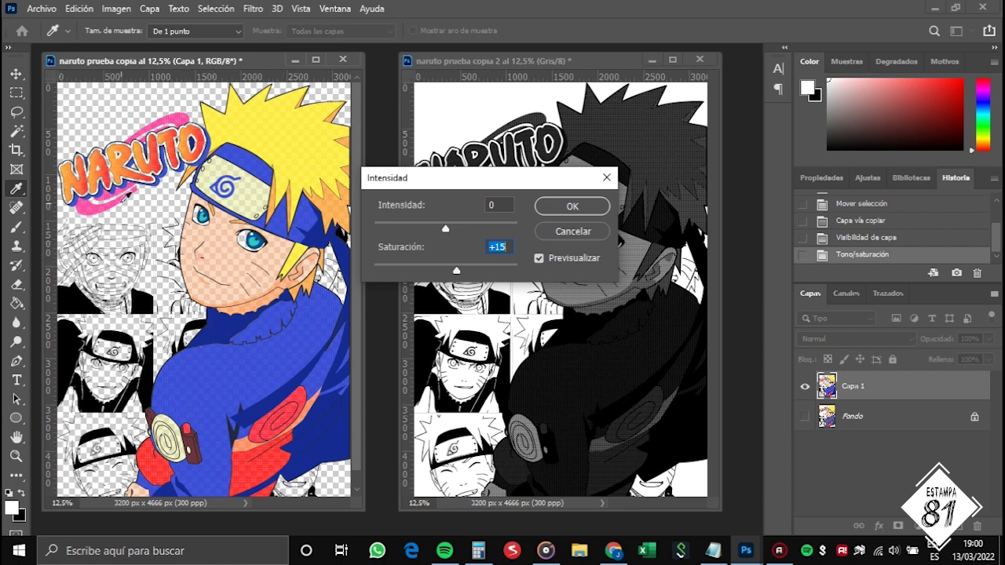
pyautogui.moveTo(445, 228); pyautogui.dragTo(450, 229)
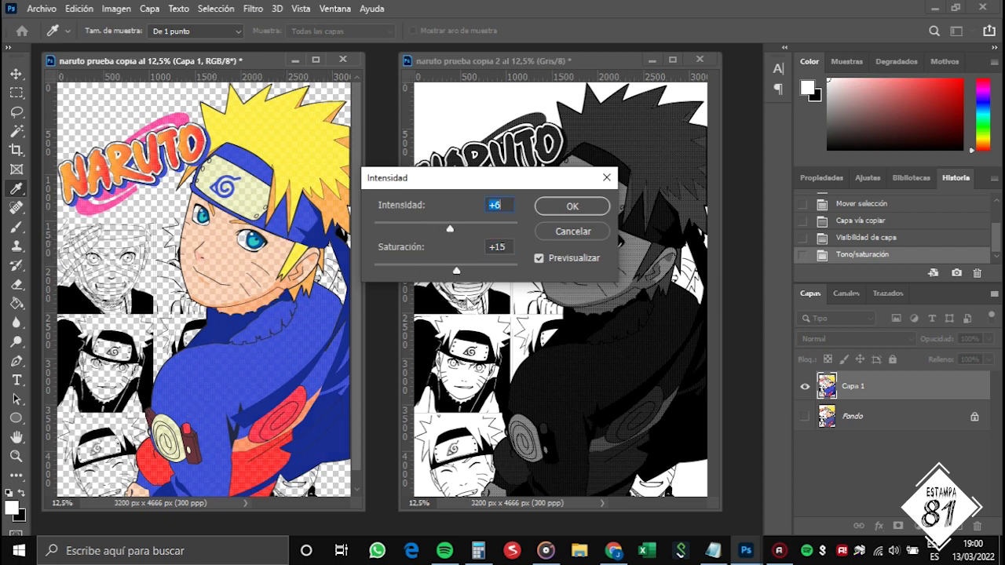
pyautogui.moveTo(456, 270); pyautogui.dragTo(453, 270)
pyautogui.moveTo(452, 227); pyautogui.dragTo(459, 225)
pyautogui.click(573, 206)
pyautogui.press('z')
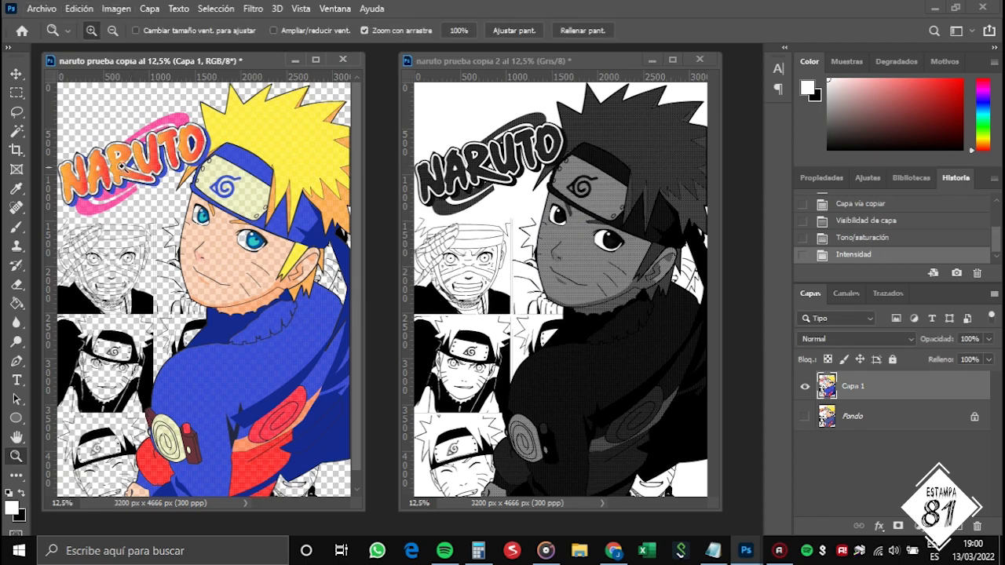
pyautogui.click(54, 8)
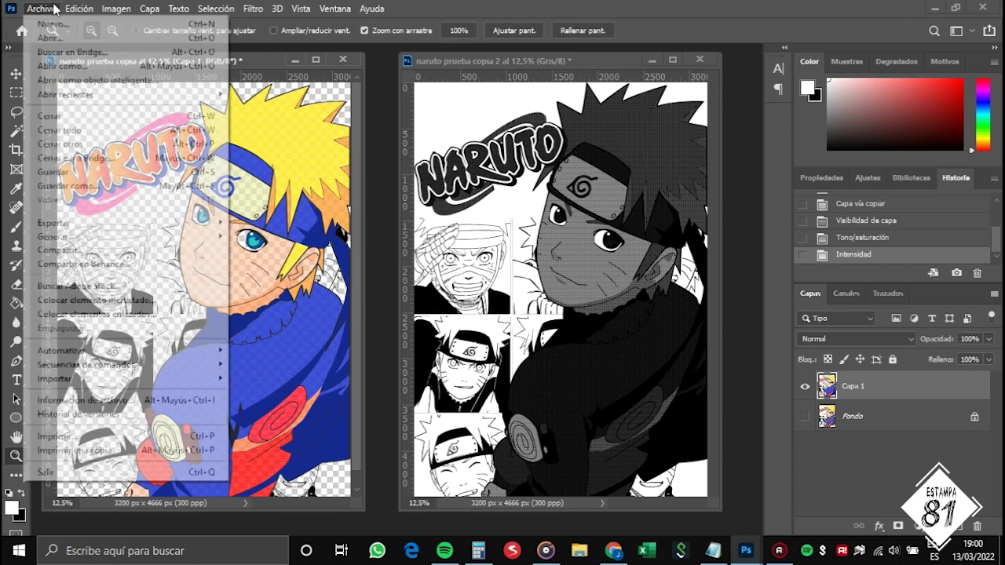
pyautogui.click(87, 186)
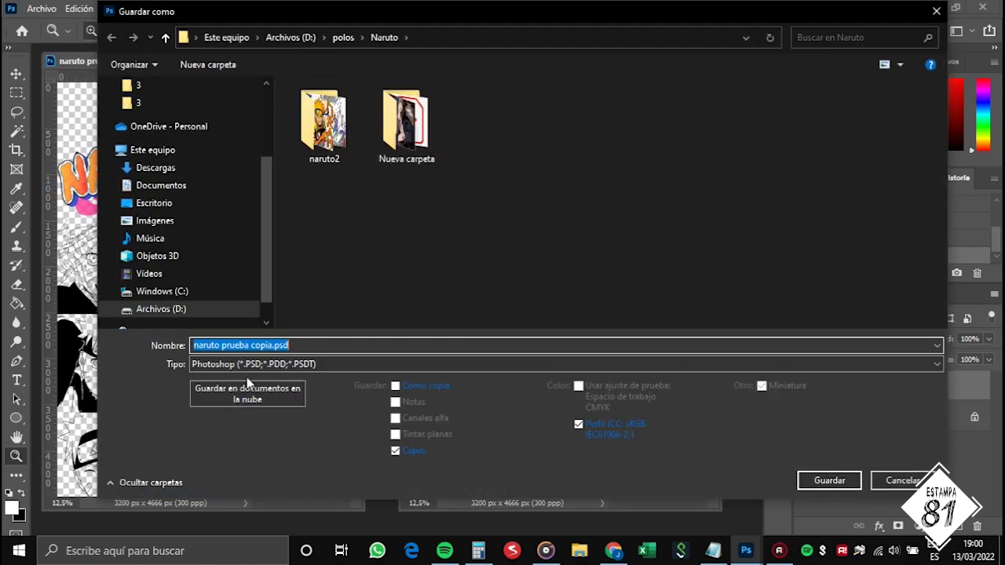
pyautogui.click(310, 365)
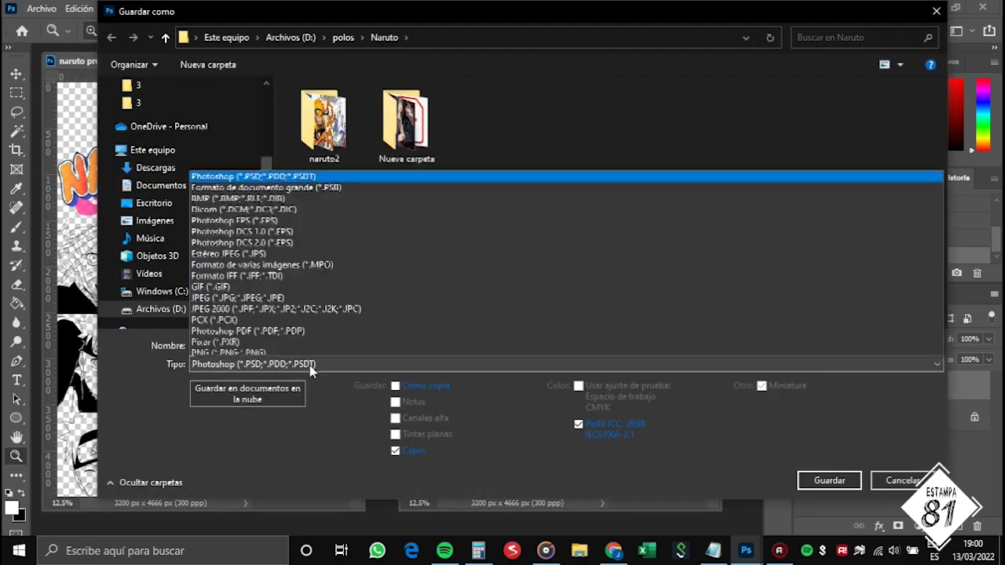
pyautogui.click(270, 287)
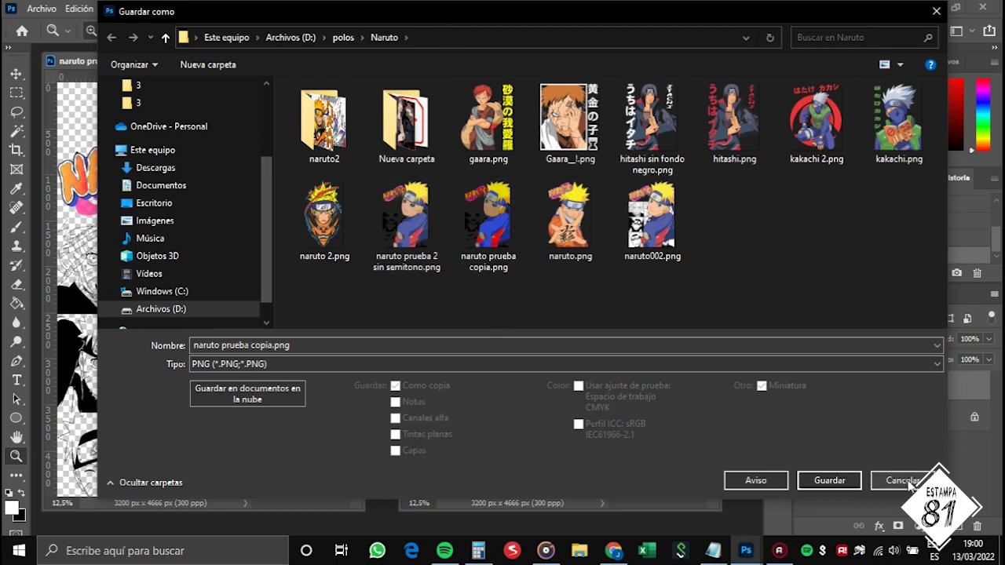
pyautogui.click(902, 481)
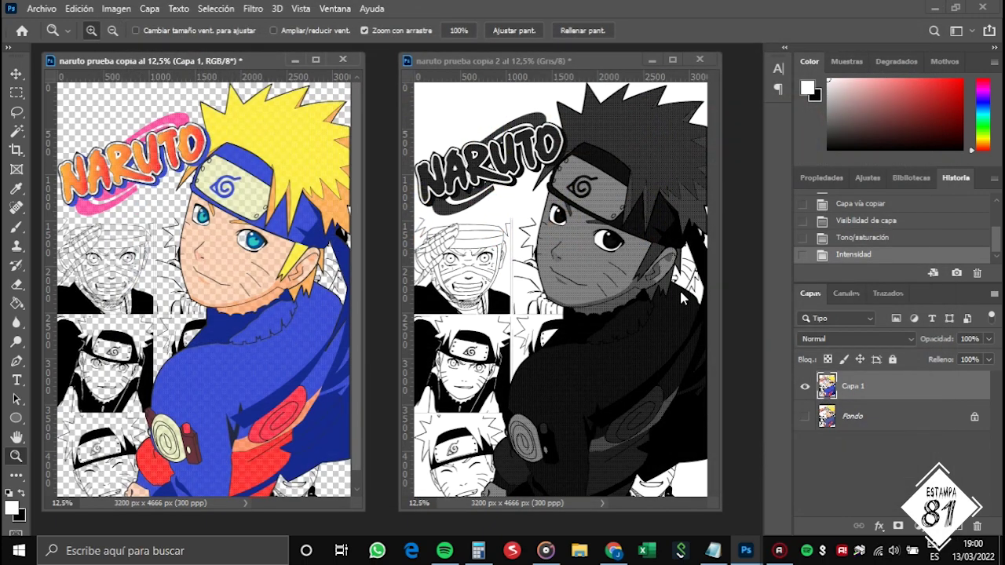